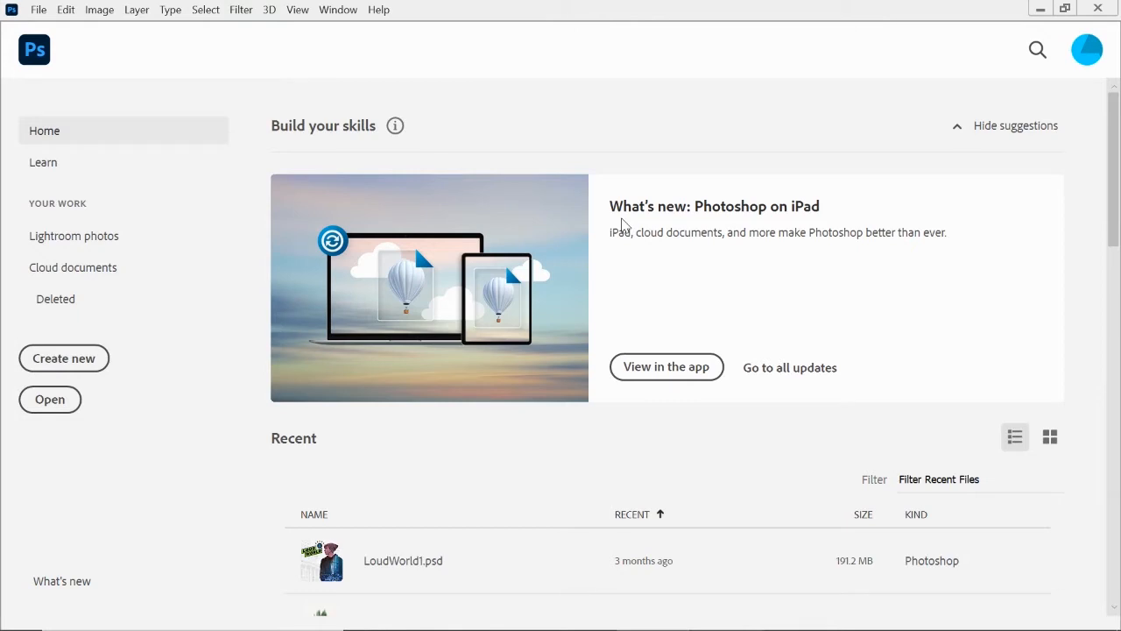
# Create a new 1080 x 1080 pixel RGB document at 300 pixels/inch with a white background.
pyautogui.click(63, 362)
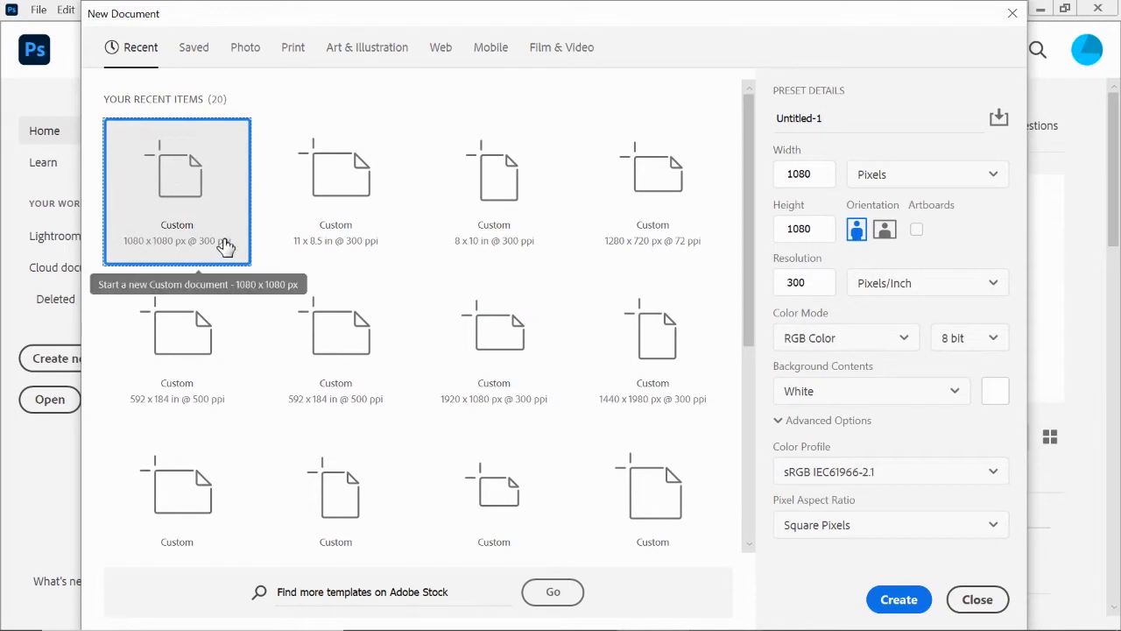
pyautogui.click(895, 601)
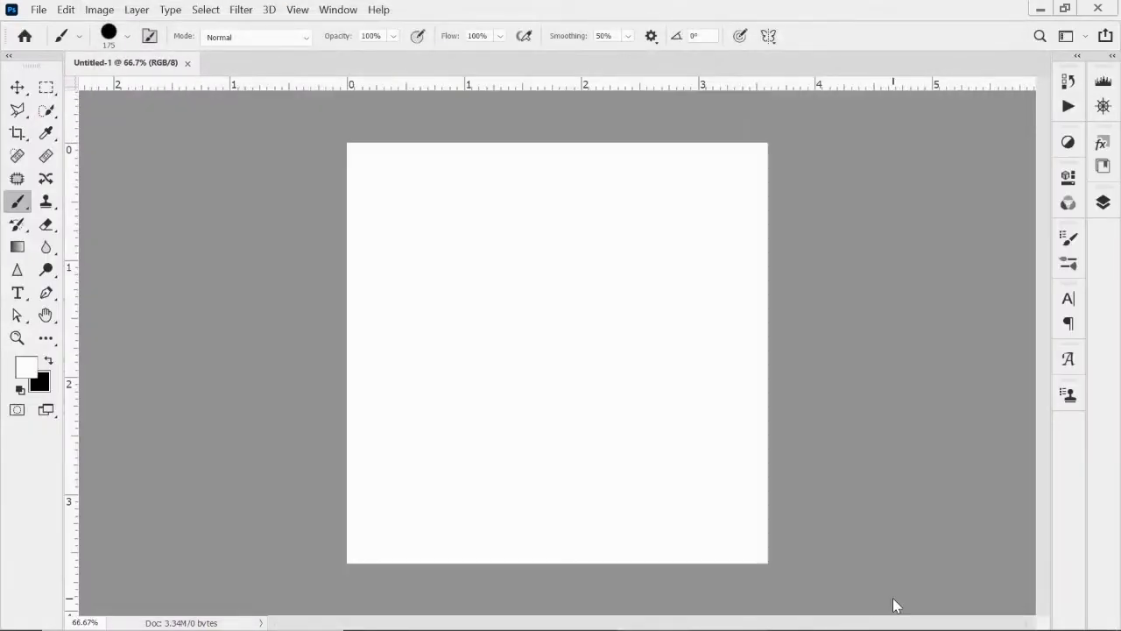
# Fill the Background layer with black and add a new empty layer above it.
pyautogui.click(1106, 206)
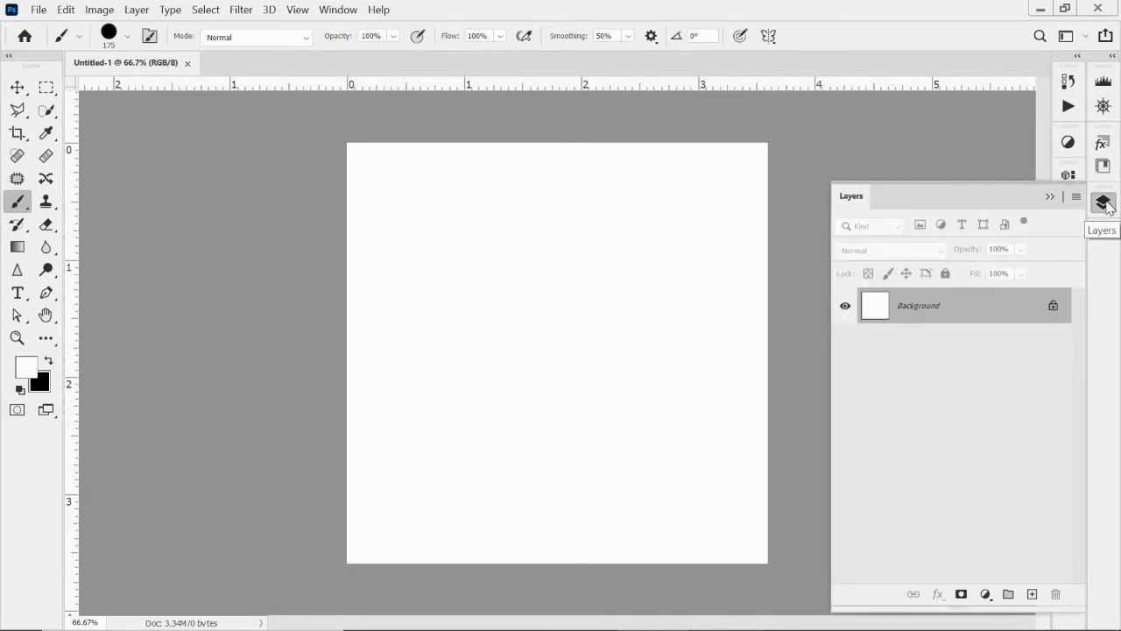
pyautogui.hotkey('alt', 'BackSpace')
pyautogui.hotkey('ctrl', 'BackSpace')
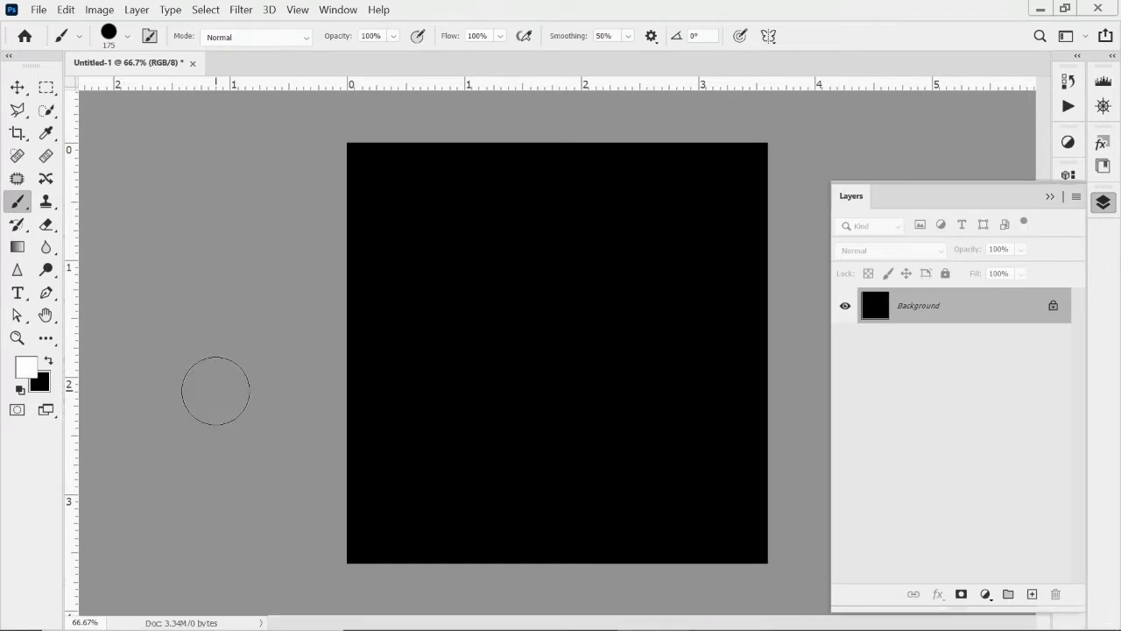
pyautogui.click(1033, 595)
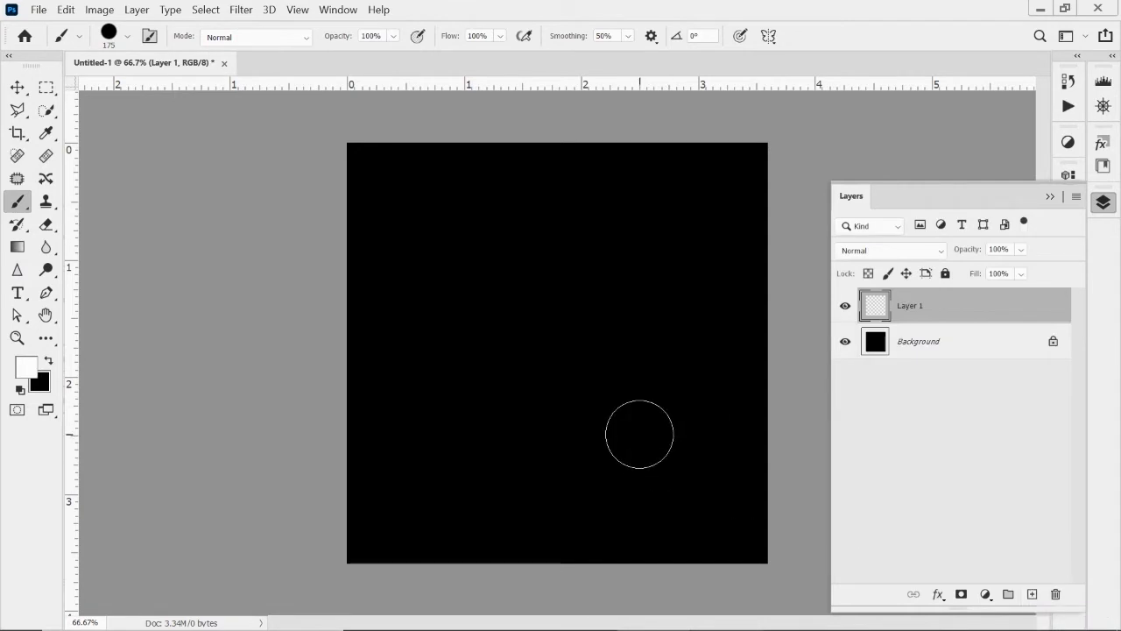
# Float the document in its own window, enlarge it to fit the whole canvas, and collapse the layer list.
pyautogui.moveTo(149, 70); pyautogui.dragTo(177, 120)
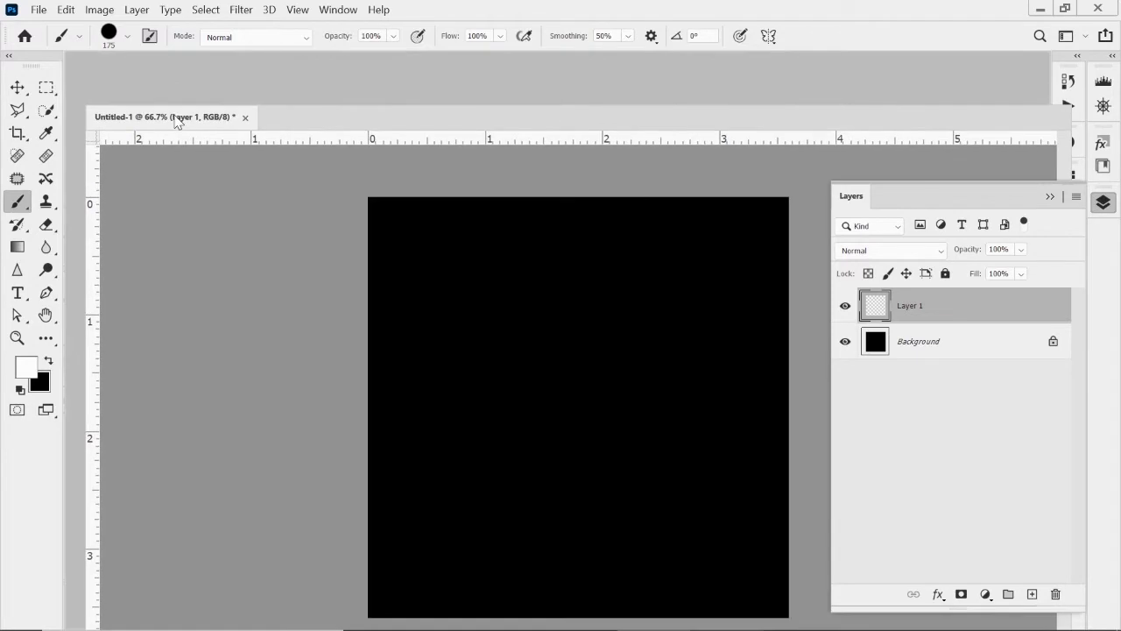
pyautogui.moveTo(290, 123); pyautogui.dragTo(285, 103)
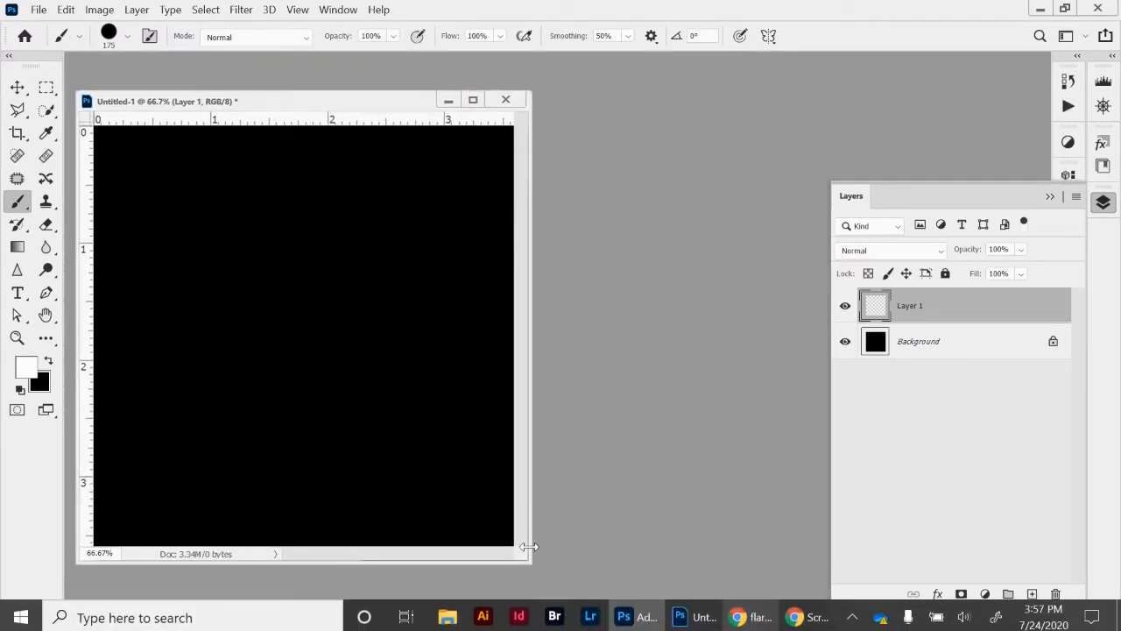
pyautogui.moveTo(531, 561); pyautogui.dragTo(584, 599)
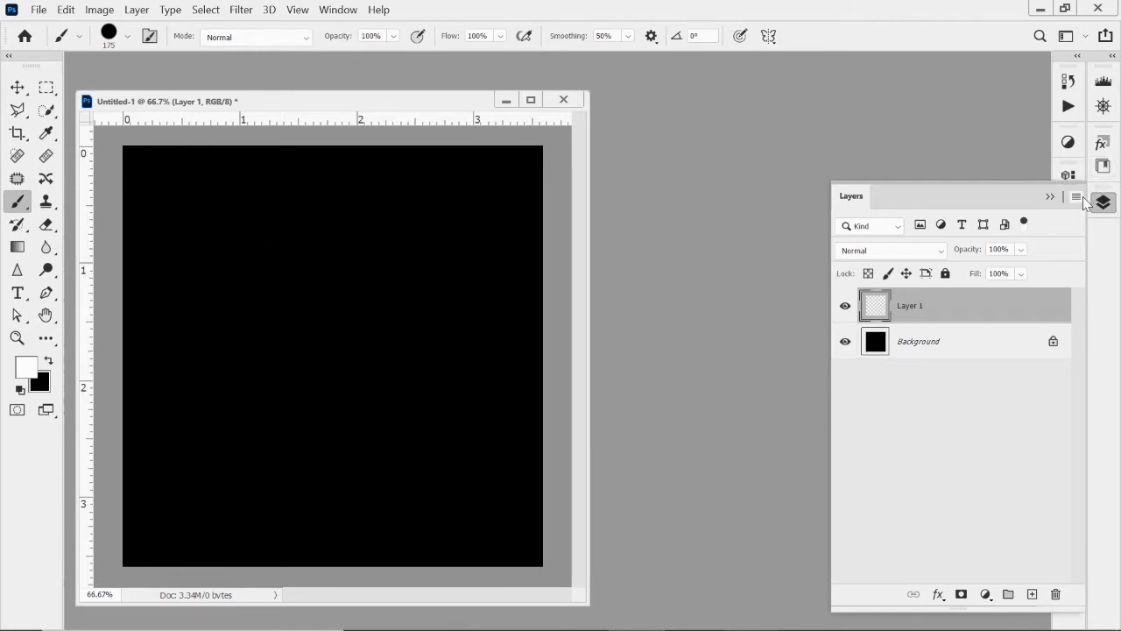
pyautogui.click(1049, 196)
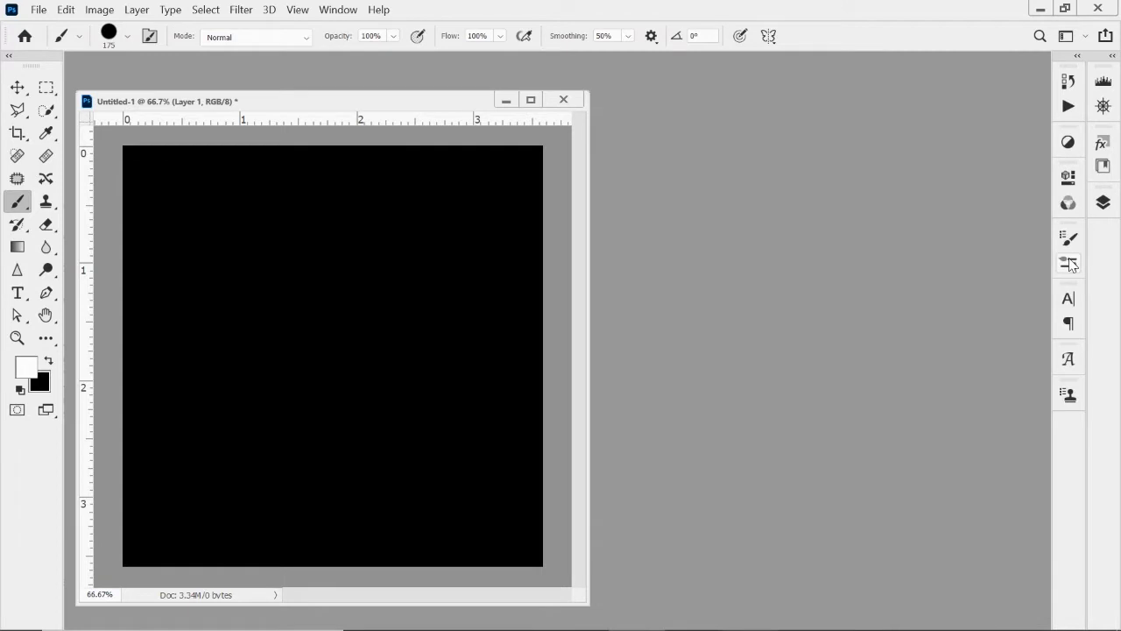
# Set the spacing of the 175 px hard round brush tip to 296%.
pyautogui.click(1069, 263)
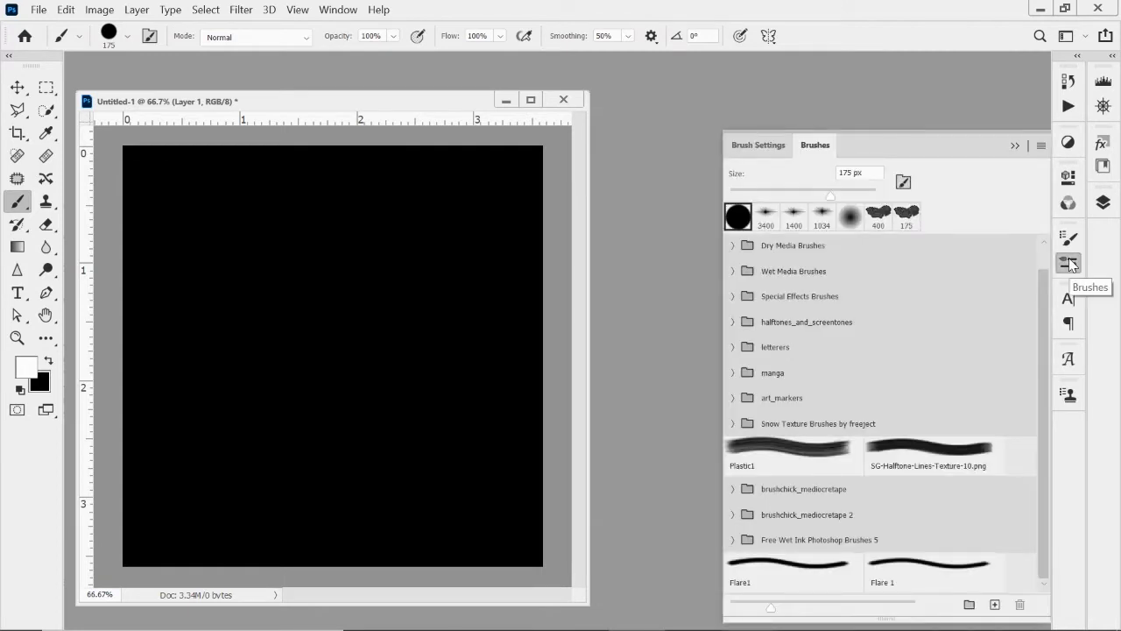
pyautogui.click(756, 145)
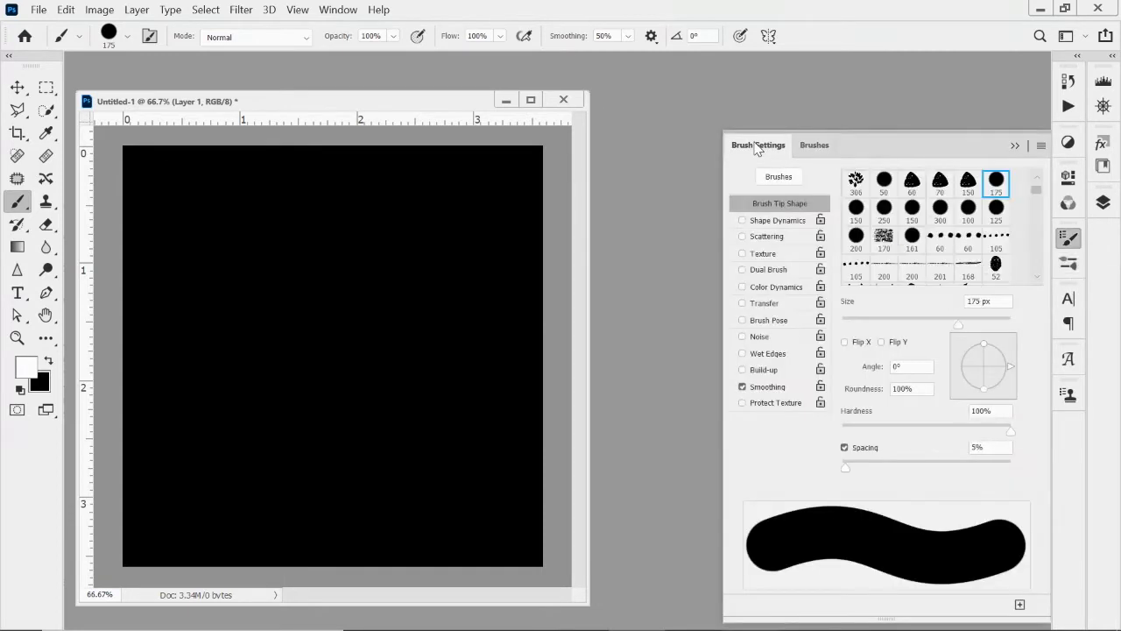
pyautogui.click(815, 145)
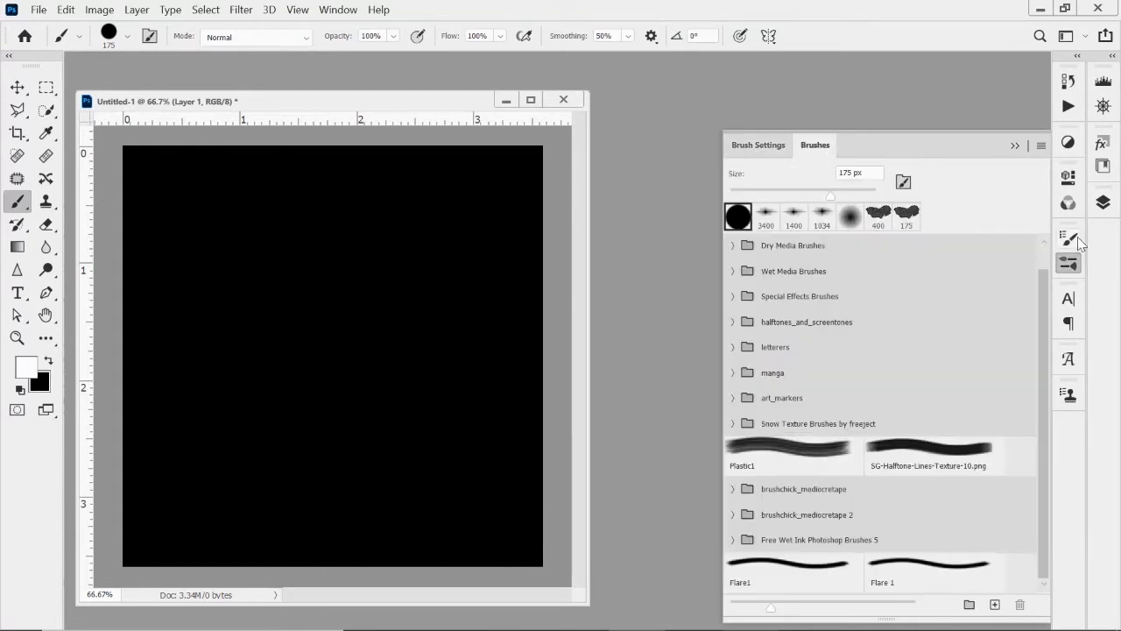
pyautogui.click(336, 13)
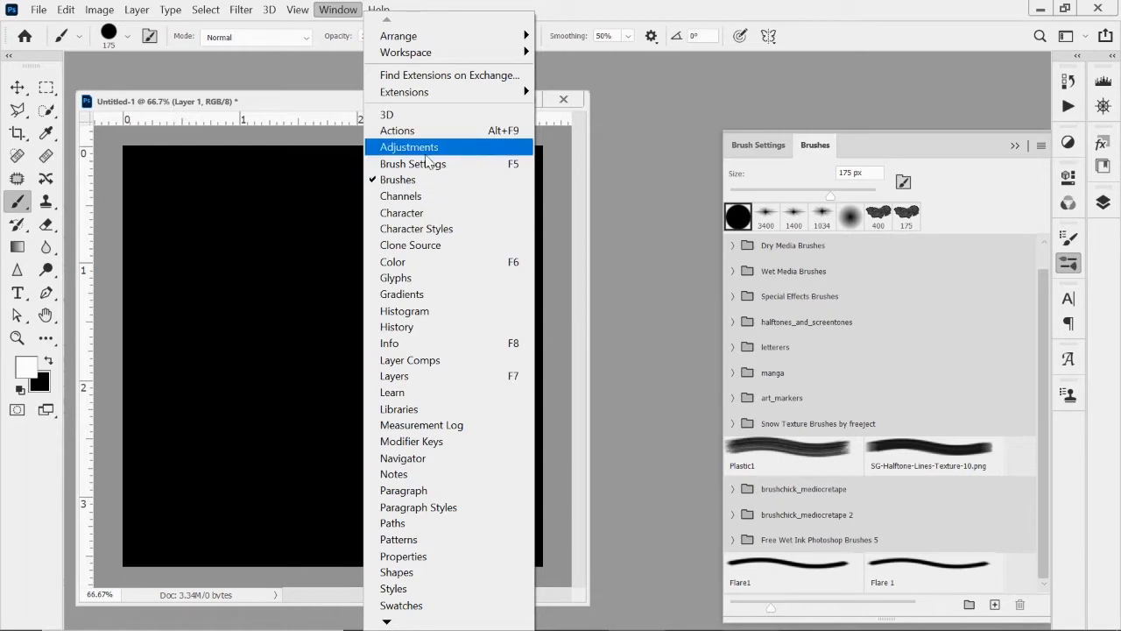
pyautogui.click(790, 145)
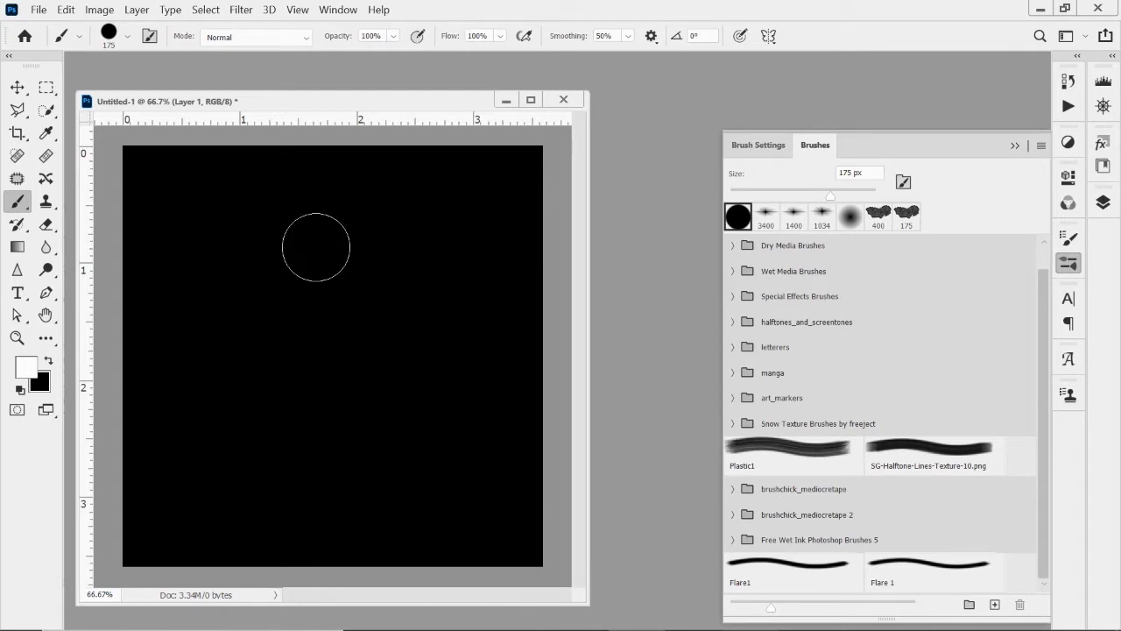
pyautogui.click(757, 145)
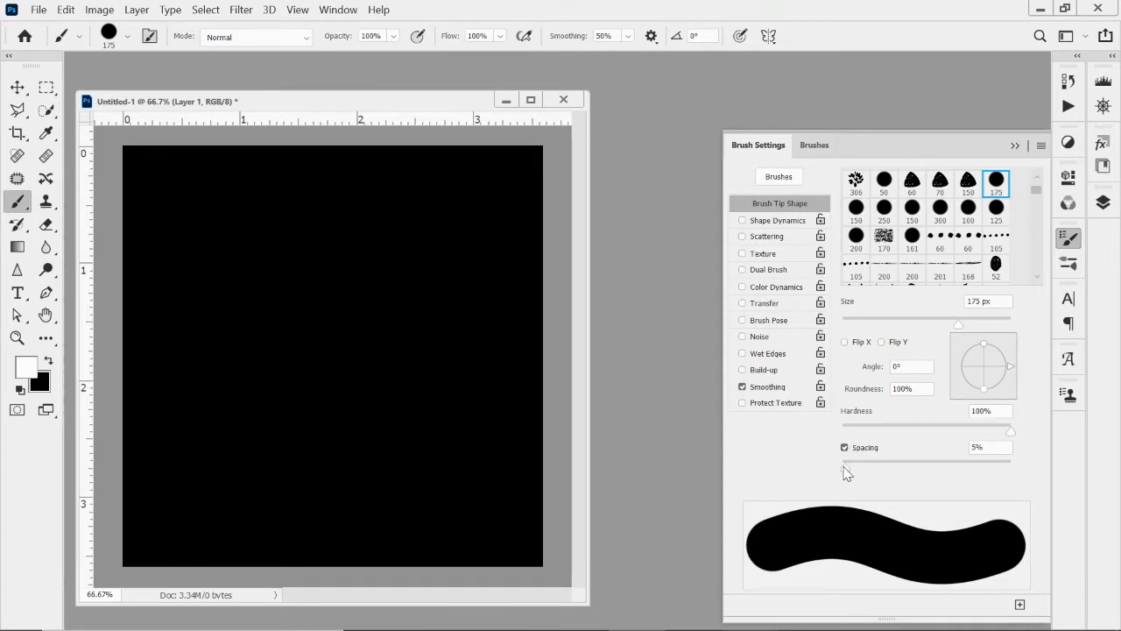
pyautogui.moveTo(845, 466)
pyautogui.mouseDown()
pyautogui.moveTo(988, 467)
pyautogui.moveTo(977, 468)
pyautogui.mouseUp()
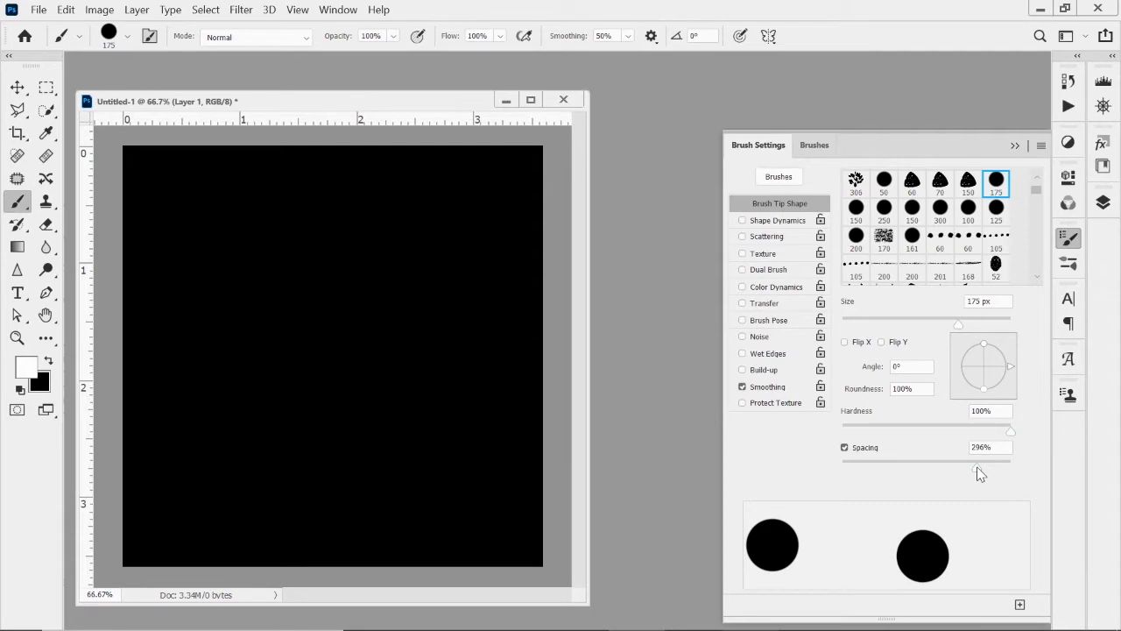
# Paint a few white test dots on Layer 1 and clear them with the whole canvas selected.
pyautogui.click(1103, 202)
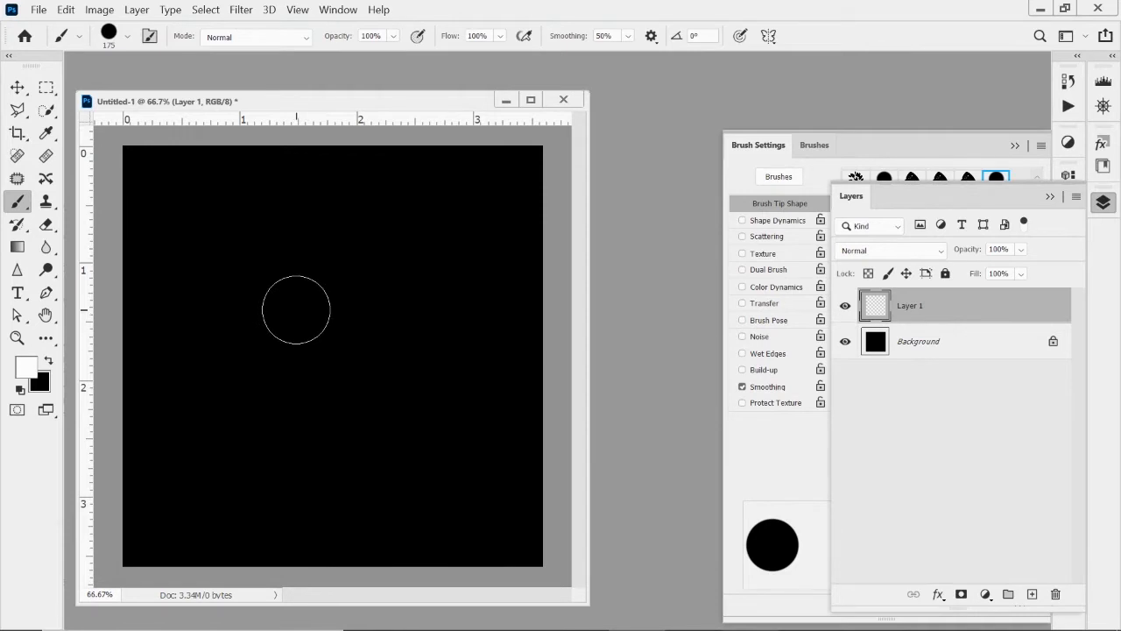
pyautogui.hotkey('ctrl', 'a')
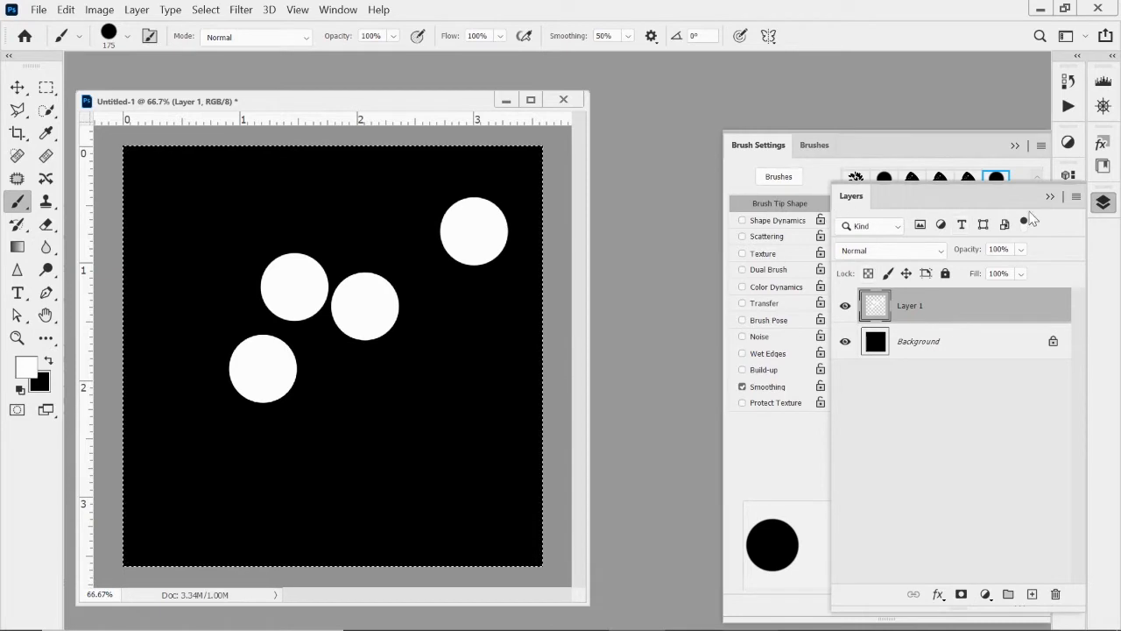
pyautogui.click(1050, 196)
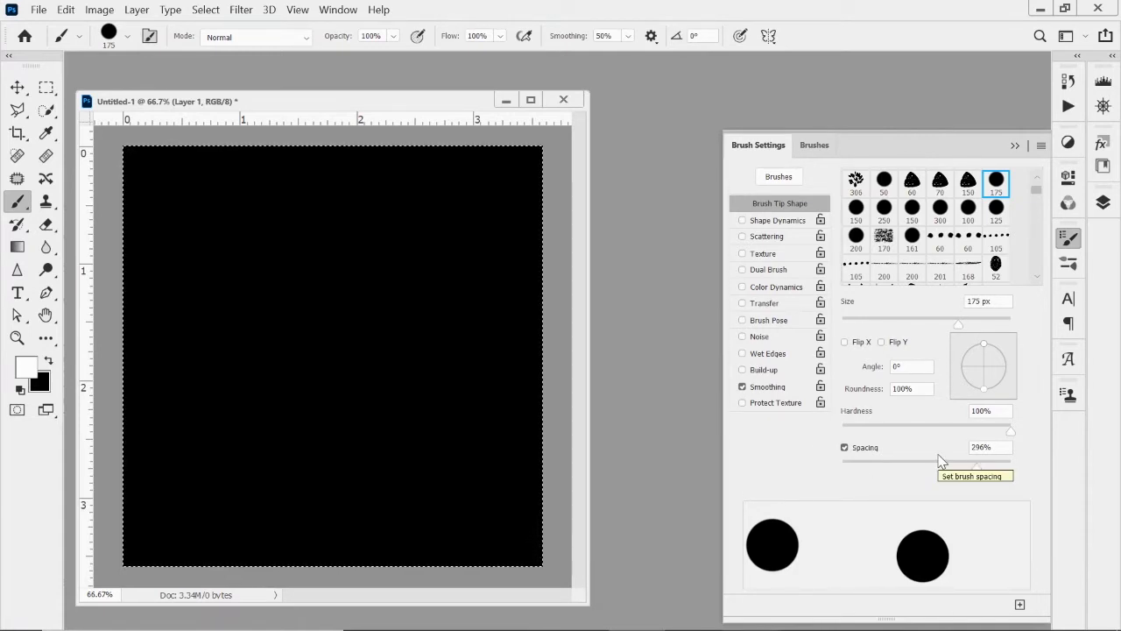
pyautogui.click(1103, 203)
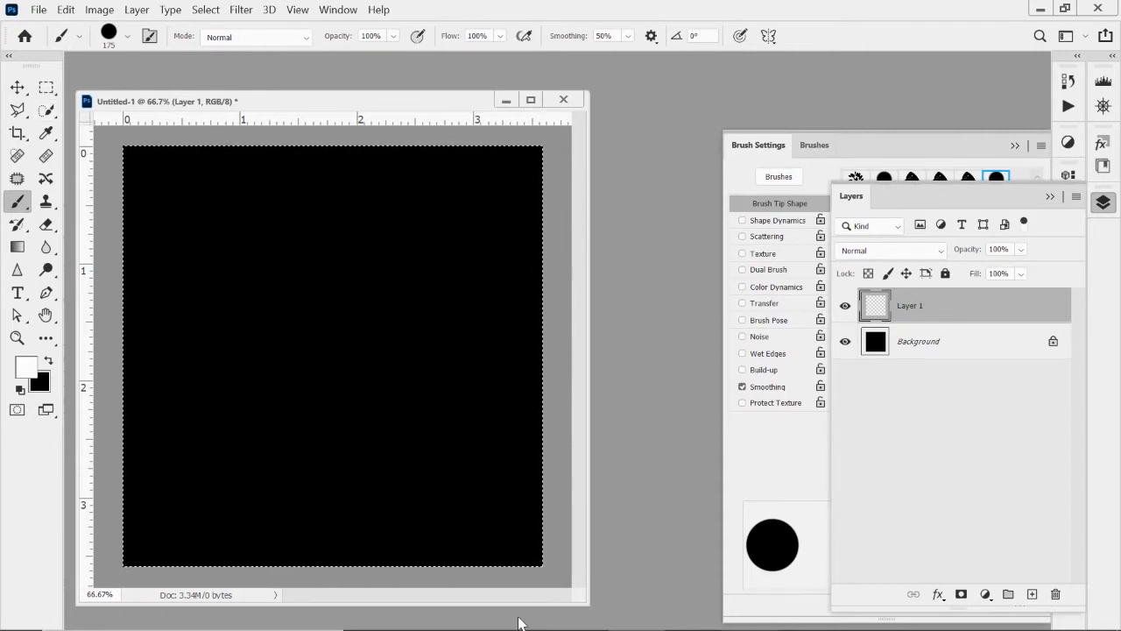
pyautogui.click(1050, 198)
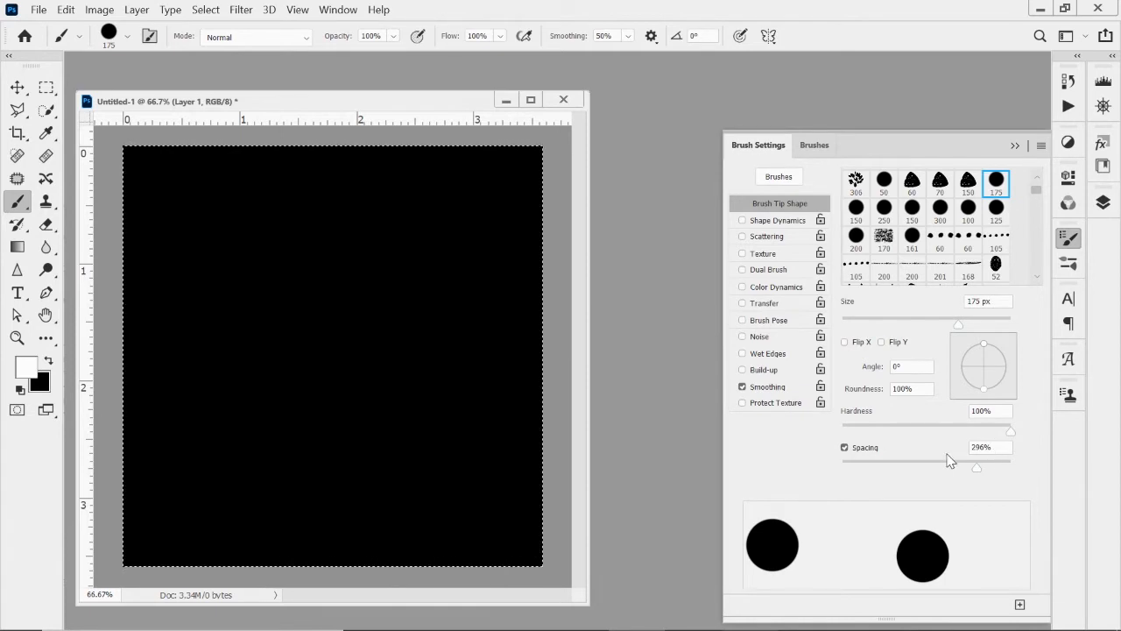
# Enable Scattering on both axes for the brush and set the scatter amount to 332%.
pyautogui.click(761, 238)
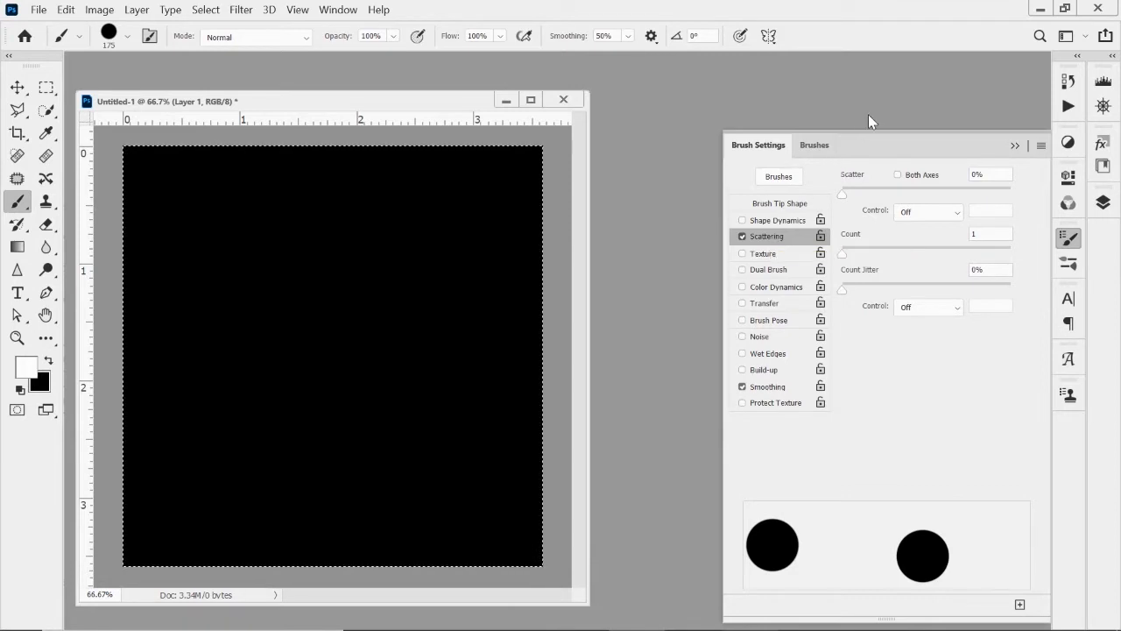
pyautogui.click(897, 176)
pyautogui.click(847, 189)
pyautogui.moveTo(846, 197); pyautogui.dragTo(901, 200)
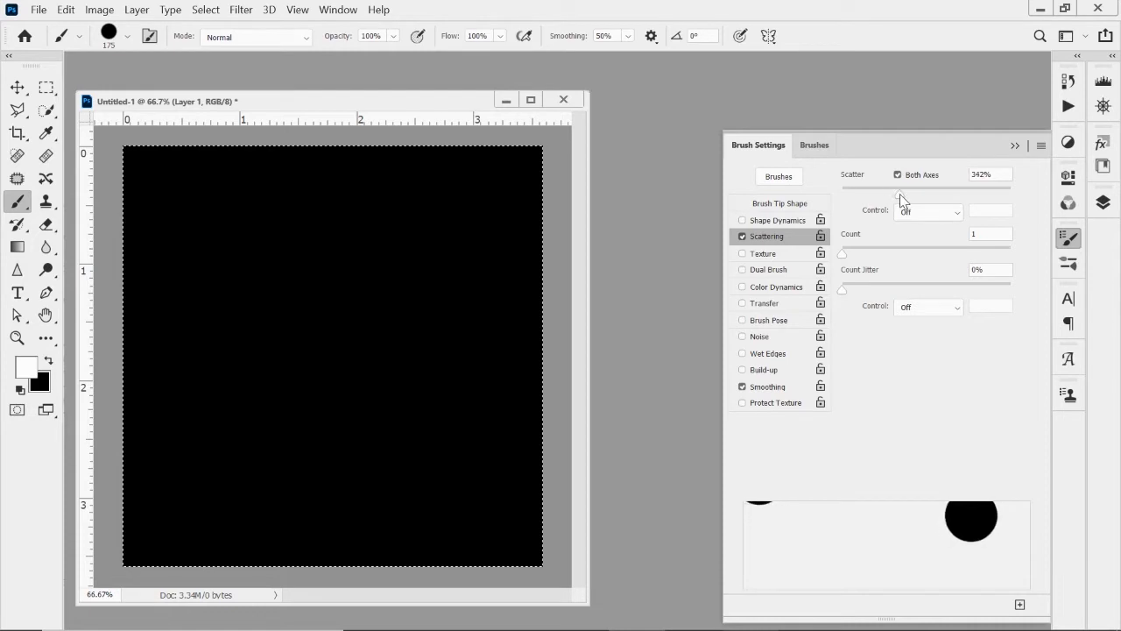
pyautogui.moveTo(899, 194); pyautogui.dragTo(898, 193)
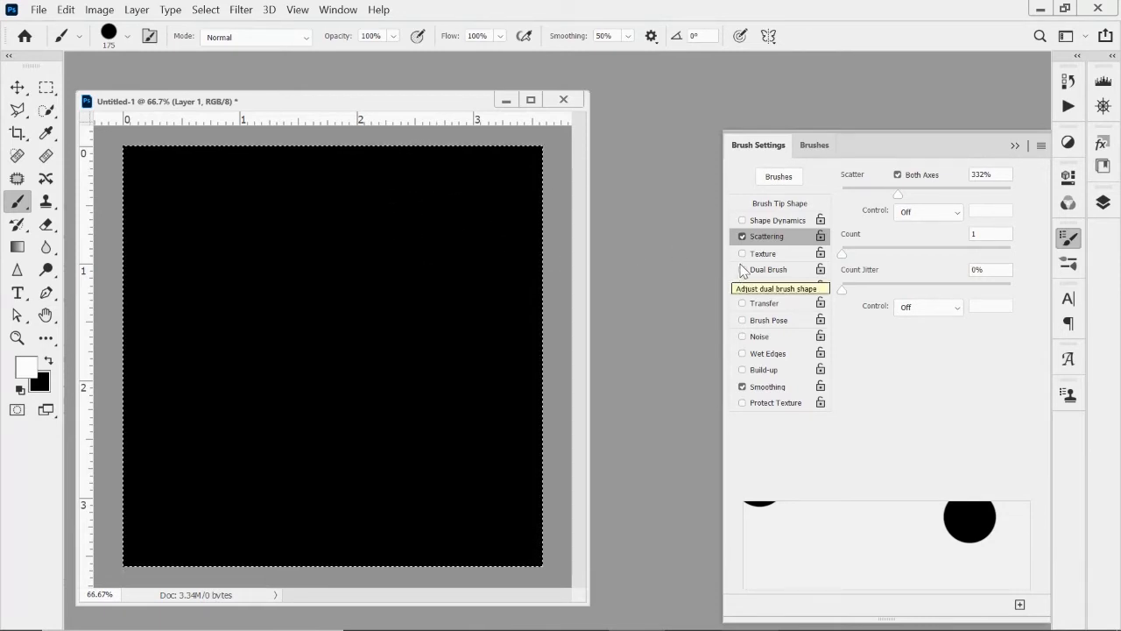
# Enable Shape Dynamics with 66% size jitter and 0% minimum diameter, testing the brush with white dots on the canvas.
pyautogui.click(767, 223)
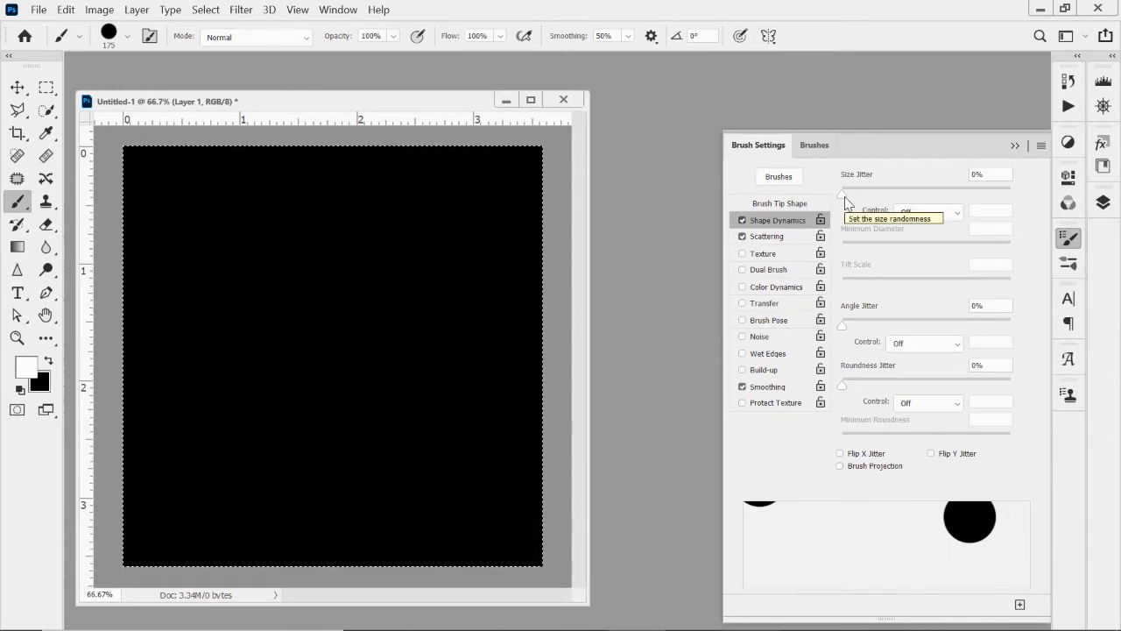
pyautogui.moveTo(847, 196); pyautogui.dragTo(957, 205)
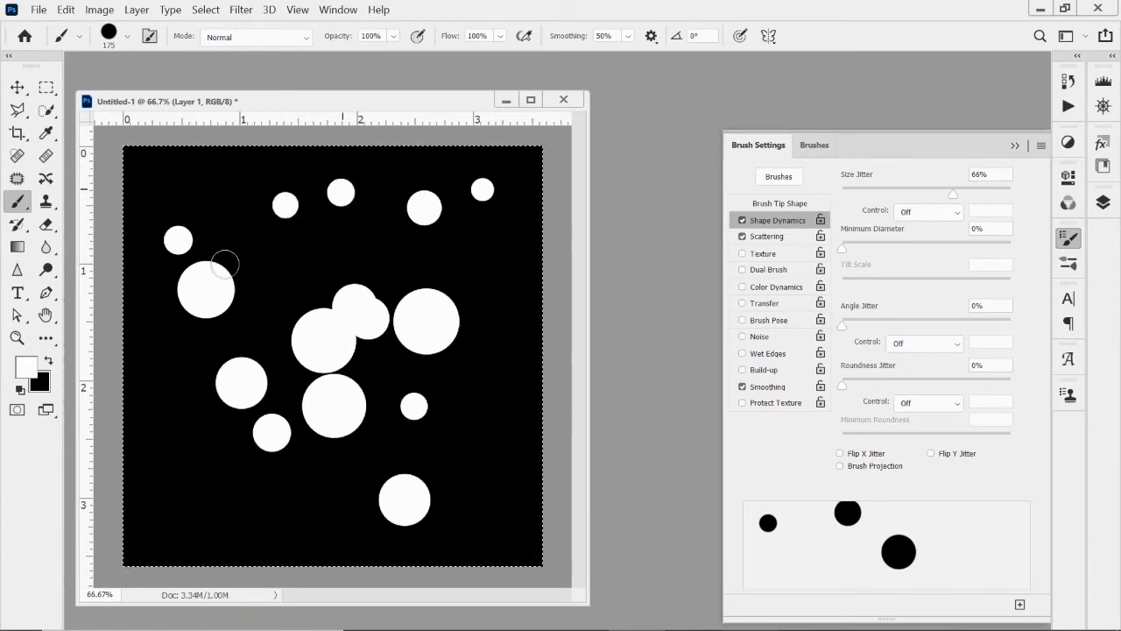
pyautogui.moveTo(842, 249); pyautogui.dragTo(873, 251)
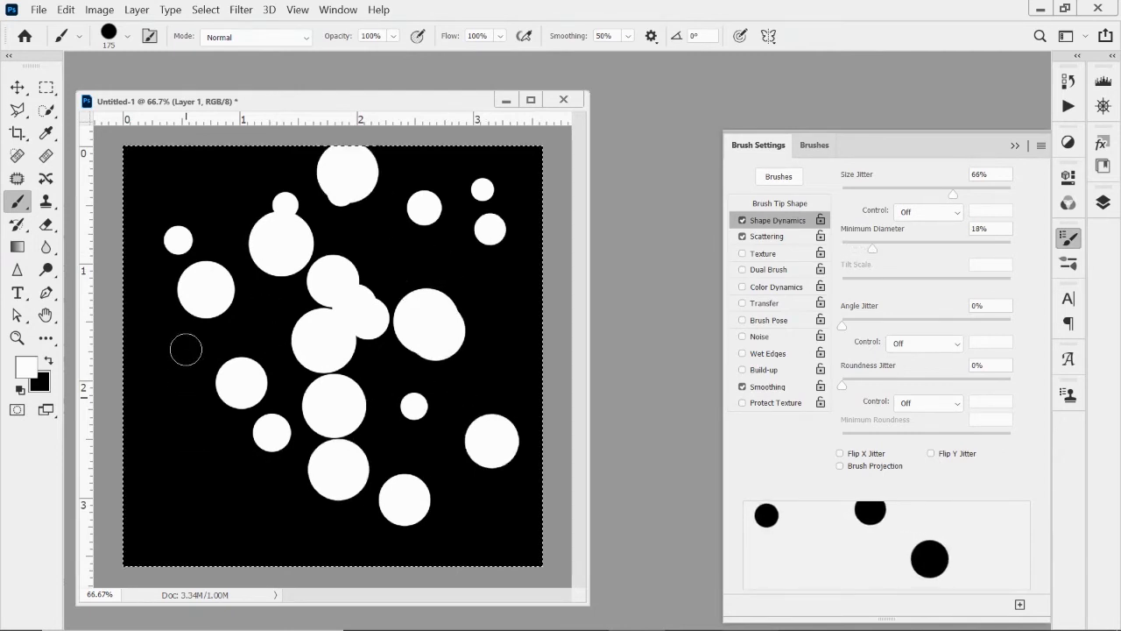
pyautogui.moveTo(872, 250); pyautogui.dragTo(842, 250)
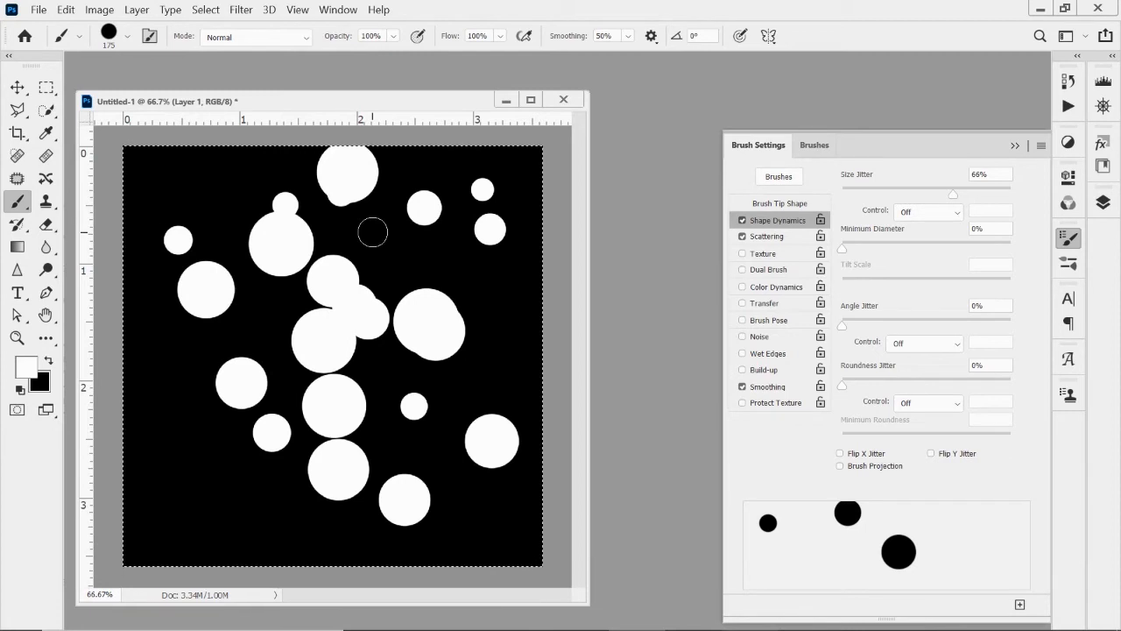
# Reduce the brush size to 60 px and paint small scattered white test dots on the cleared layer.
pyautogui.press('[')
pyautogui.press('[')
pyautogui.press('[')
pyautogui.press('[')
pyautogui.press('[')
pyautogui.press('[')
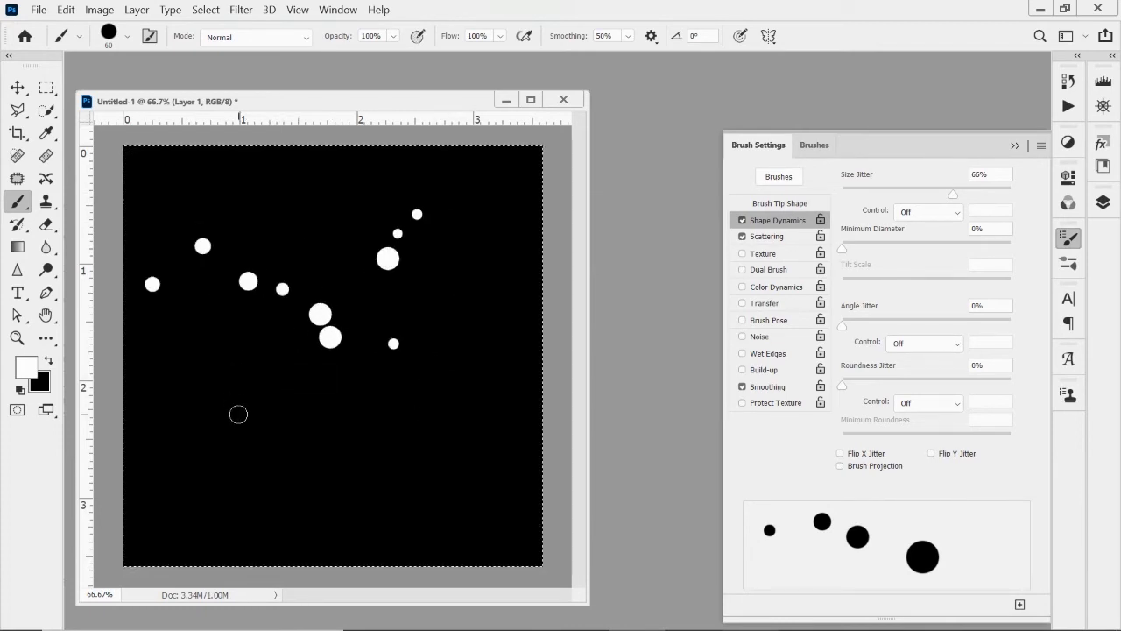
# Increase the brush size to 125 px and clear the test dots from the layer.
pyautogui.press(']')
pyautogui.press(']')
pyautogui.press(']')
pyautogui.press(']')
pyautogui.press(']')
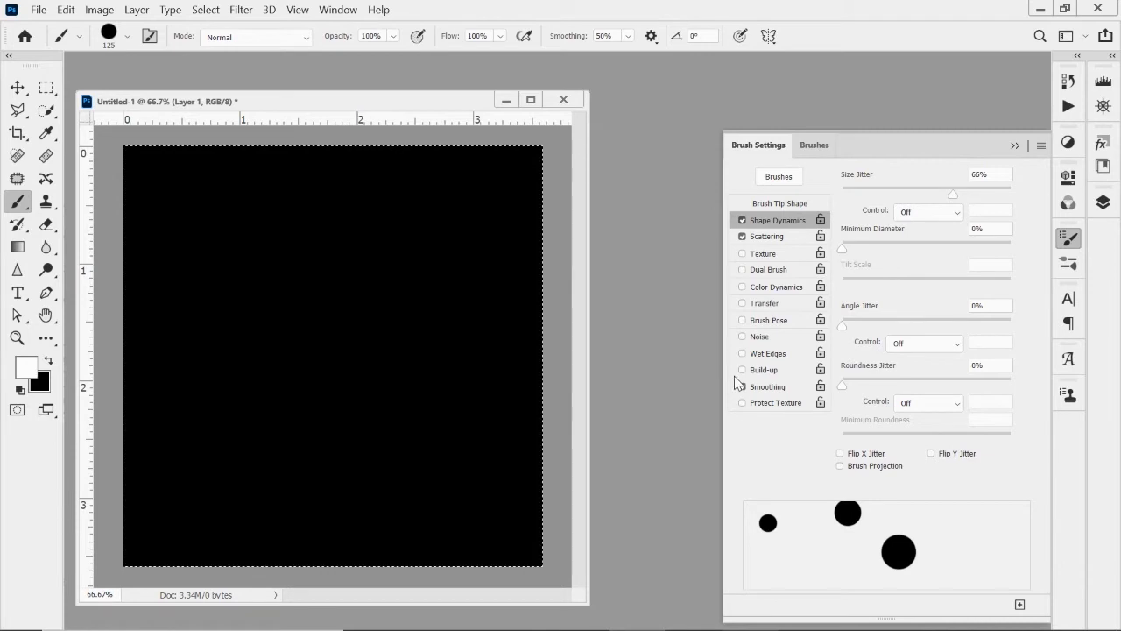
# Enable Transfer for the brush with opacity jitter at 100% and its opacity control set to Off.
pyautogui.click(780, 307)
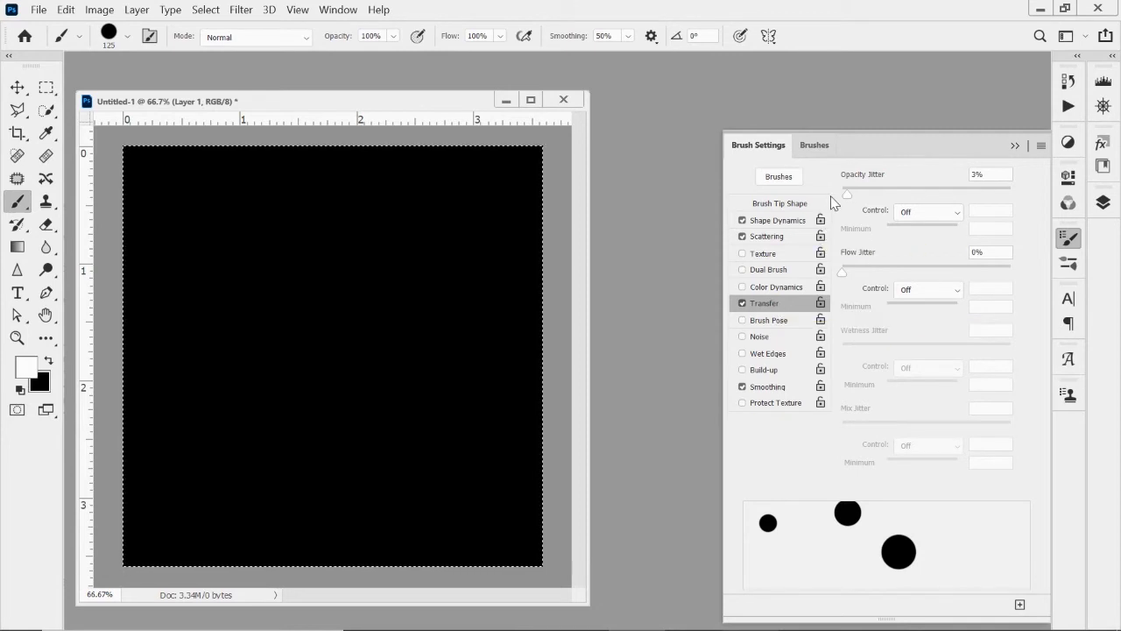
pyautogui.moveTo(847, 193); pyautogui.dragTo(1043, 188)
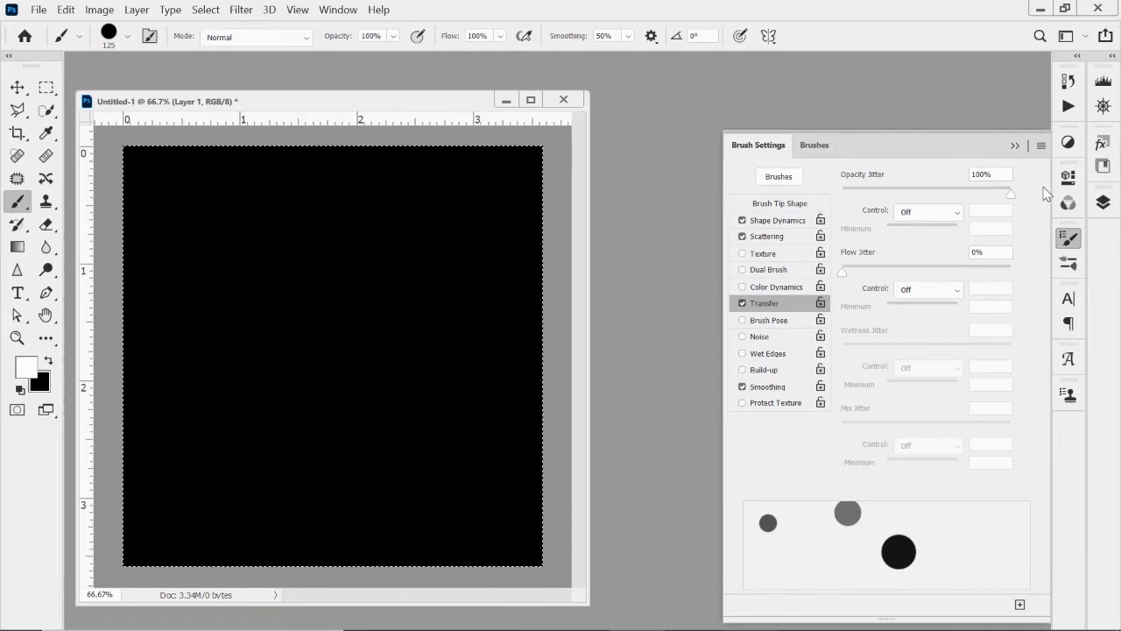
pyautogui.click(911, 213)
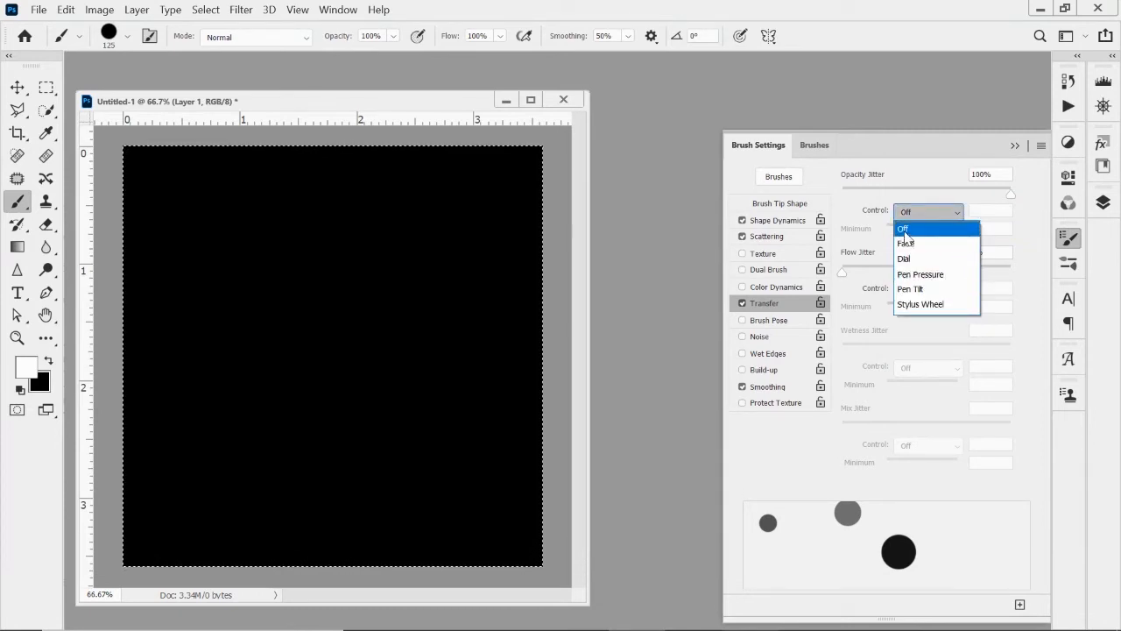
pyautogui.click(905, 233)
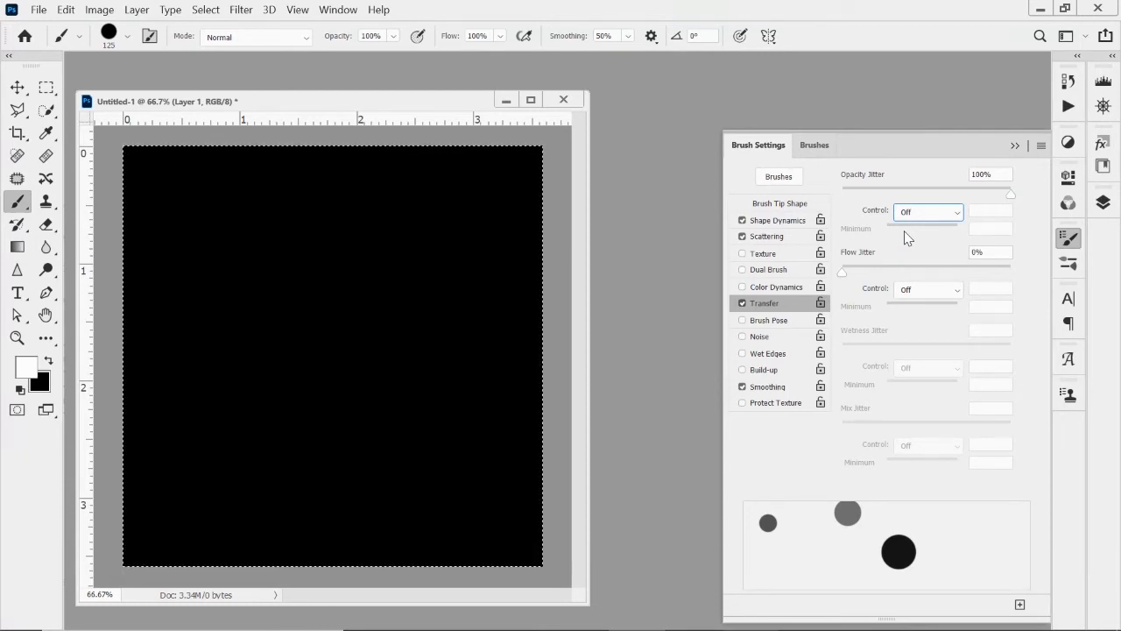
# Paint scattered white test dots with varying opacity across the empty layer.
pyautogui.click(478, 209)
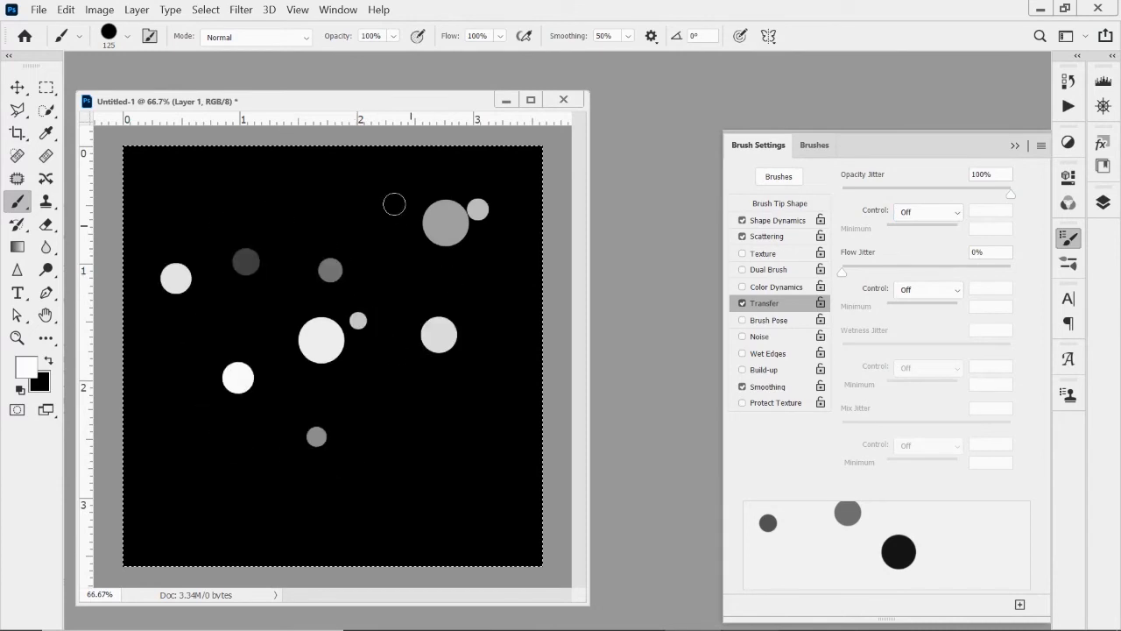
pyautogui.click(387, 327)
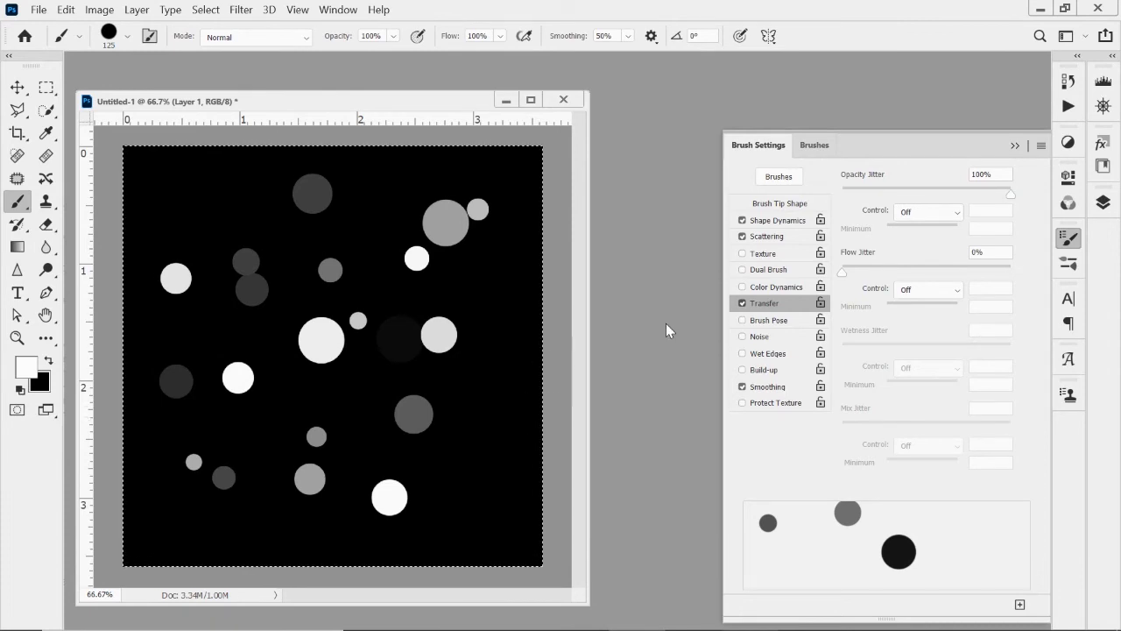
# Set the brush tip's hardness to 65% and paint soft-edged white test dots on the cleared layer.
pyautogui.click(788, 204)
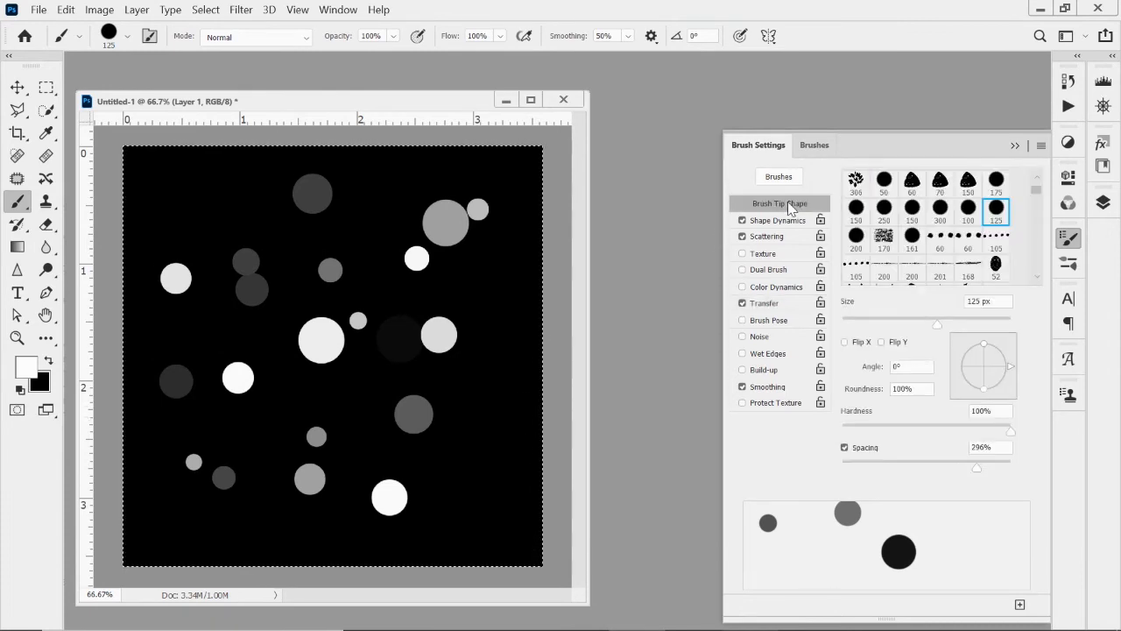
pyautogui.press('Delete')
pyautogui.click(1011, 432)
pyautogui.moveTo(1011, 432); pyautogui.dragTo(958, 436)
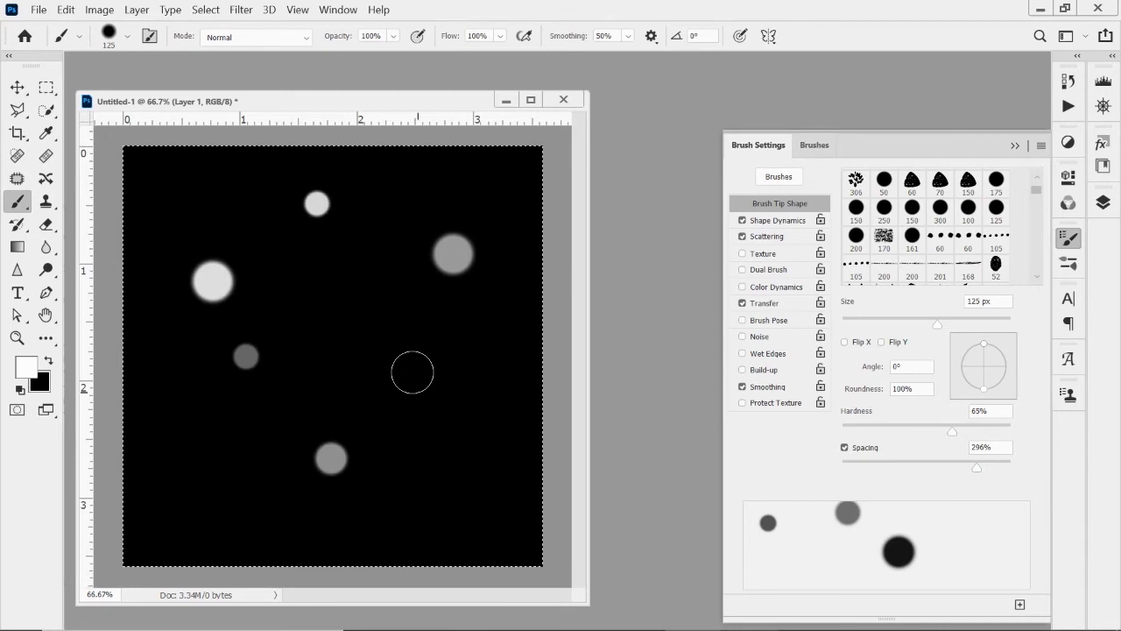
pyautogui.moveTo(185, 500)
pyautogui.mouseDown()
pyautogui.moveTo(432, 499)
pyautogui.moveTo(460, 488)
pyautogui.moveTo(510, 338)
pyautogui.moveTo(496, 262)
pyautogui.moveTo(452, 418)
pyautogui.moveTo(386, 287)
pyautogui.mouseUp()
pyautogui.moveTo(316, 227)
pyautogui.mouseDown()
pyautogui.moveTo(202, 187)
pyautogui.moveTo(152, 207)
pyautogui.moveTo(138, 232)
pyautogui.mouseUp()
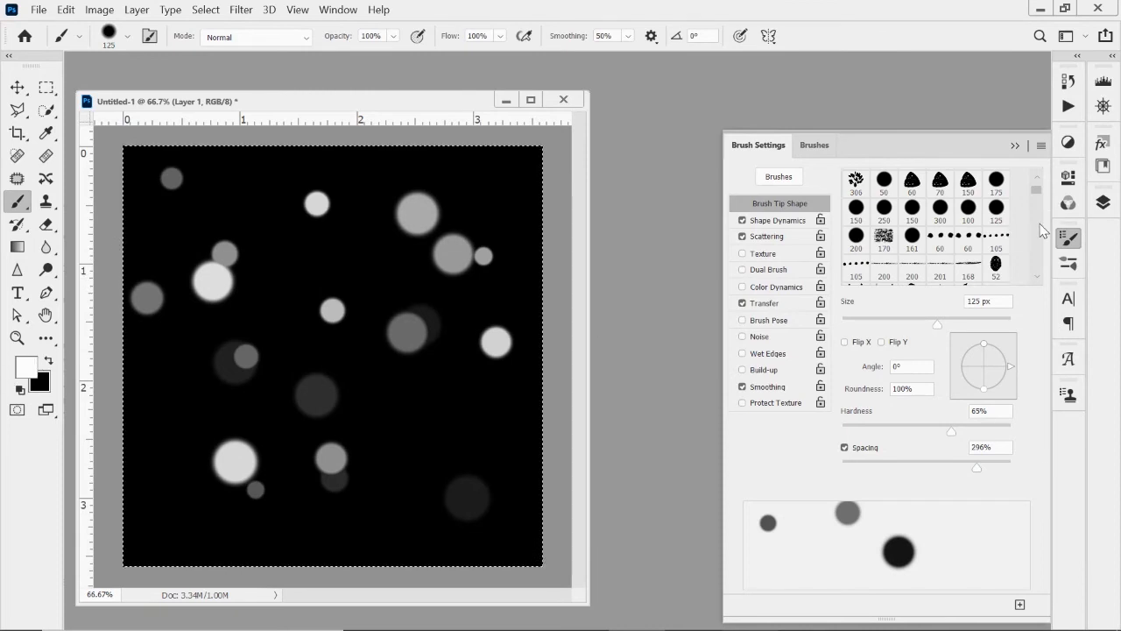
# Paint yellow test dots and red test dots among the white ones, using the yellow and red RGB swatches.
pyautogui.click(337, 10)
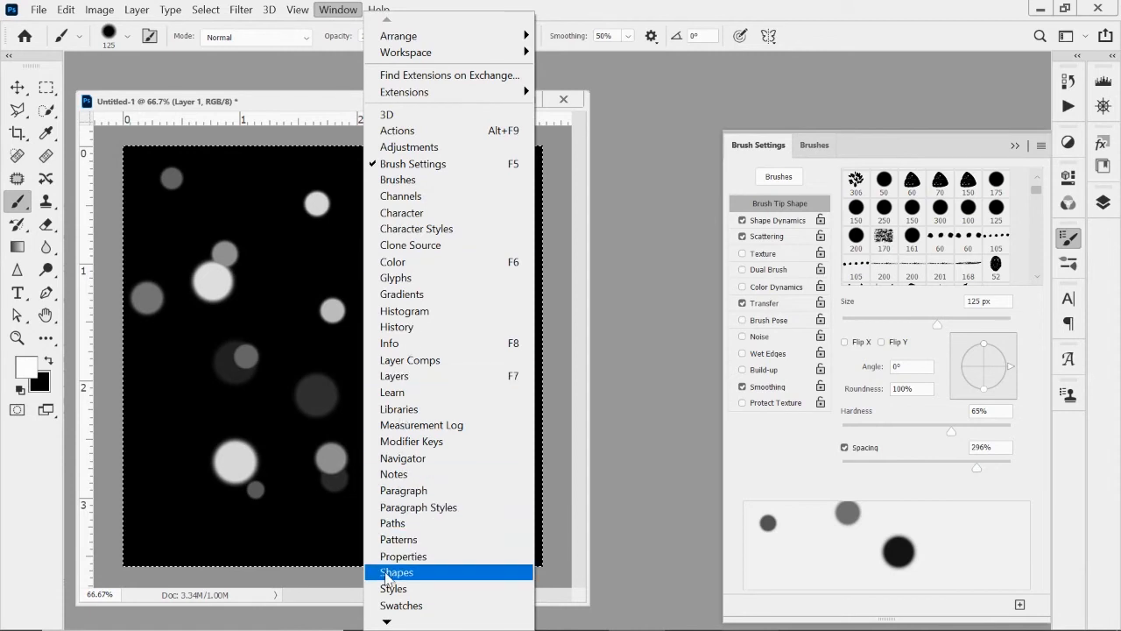
pyautogui.click(394, 608)
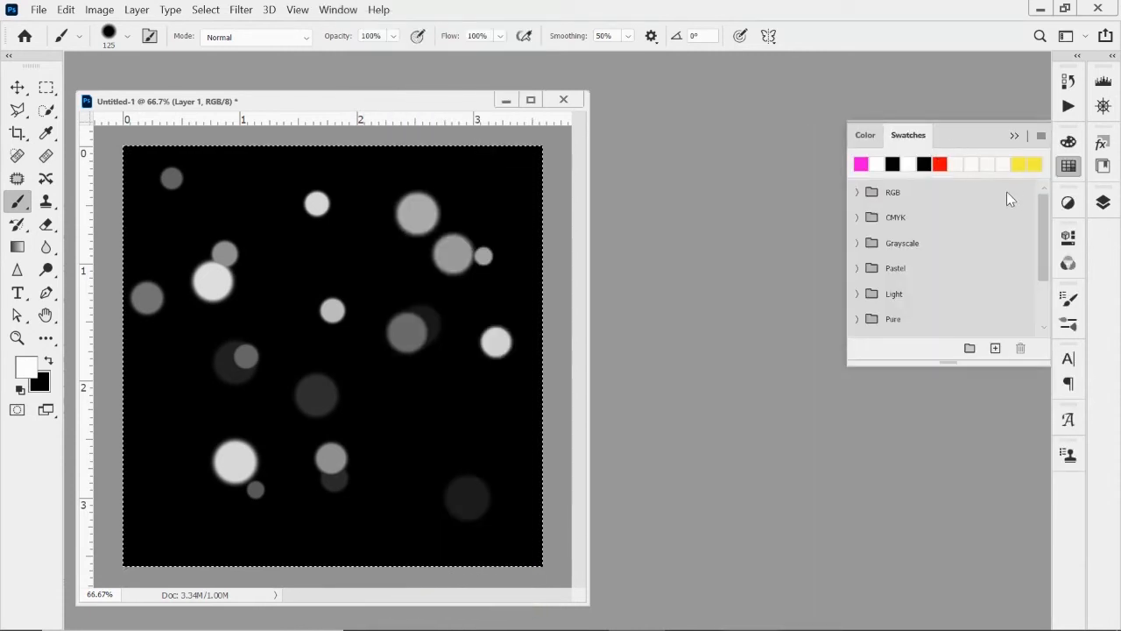
pyautogui.click(857, 192)
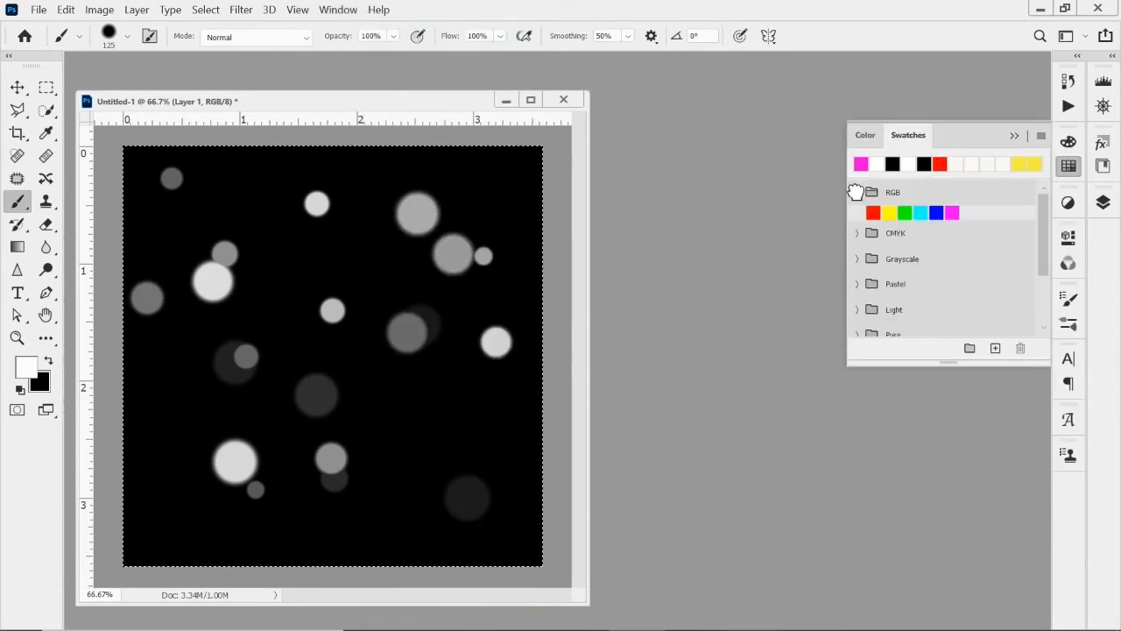
pyautogui.click(888, 212)
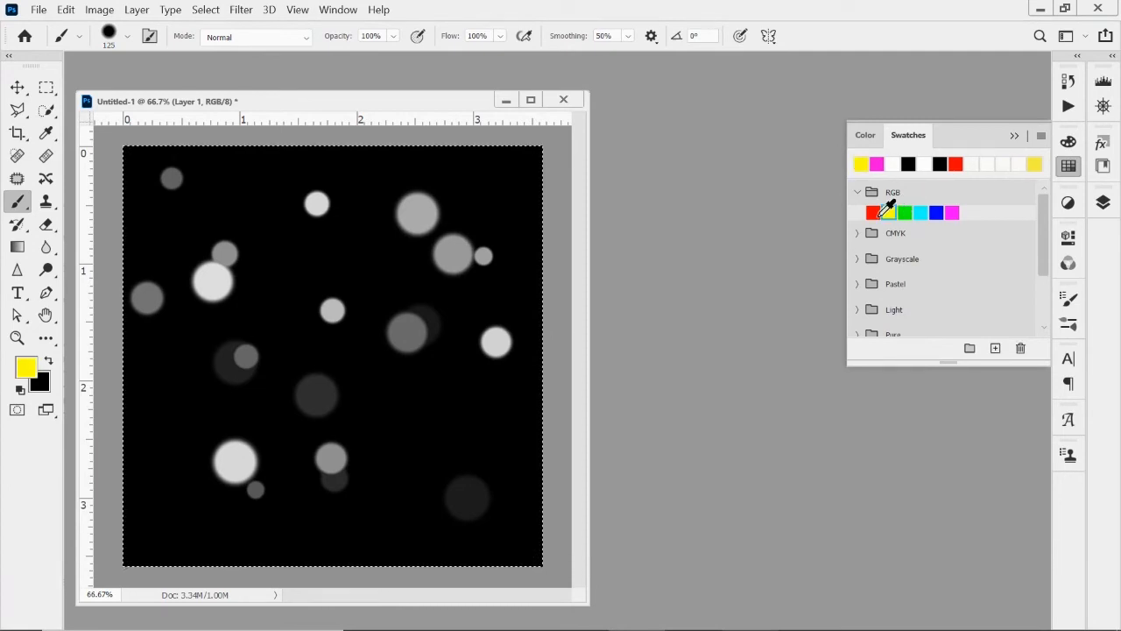
pyautogui.click(463, 194)
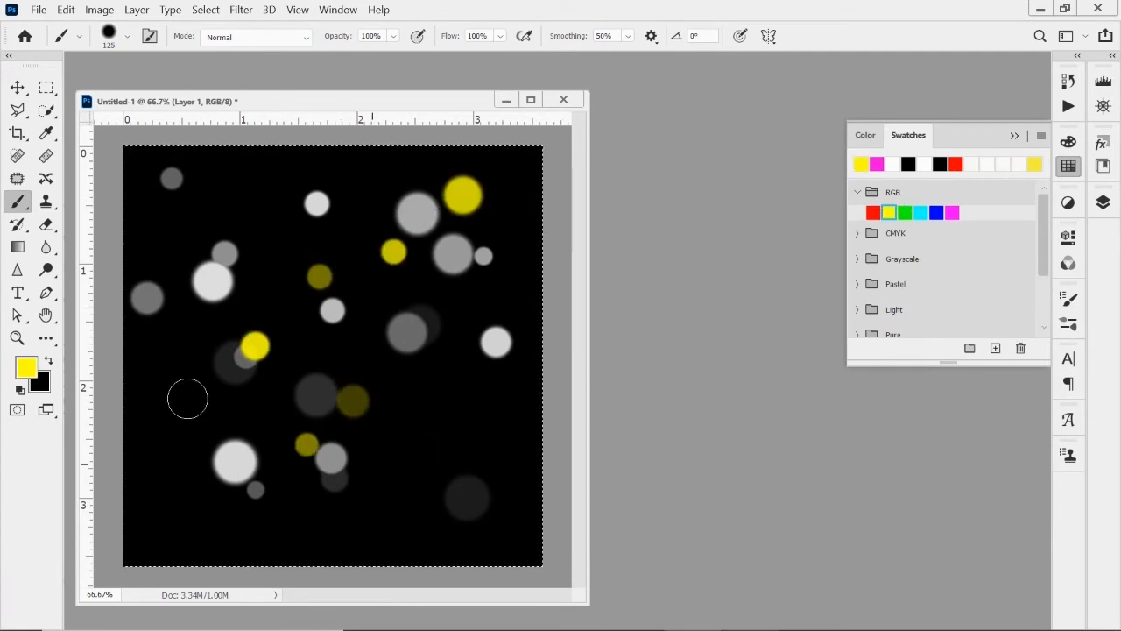
pyautogui.click(872, 212)
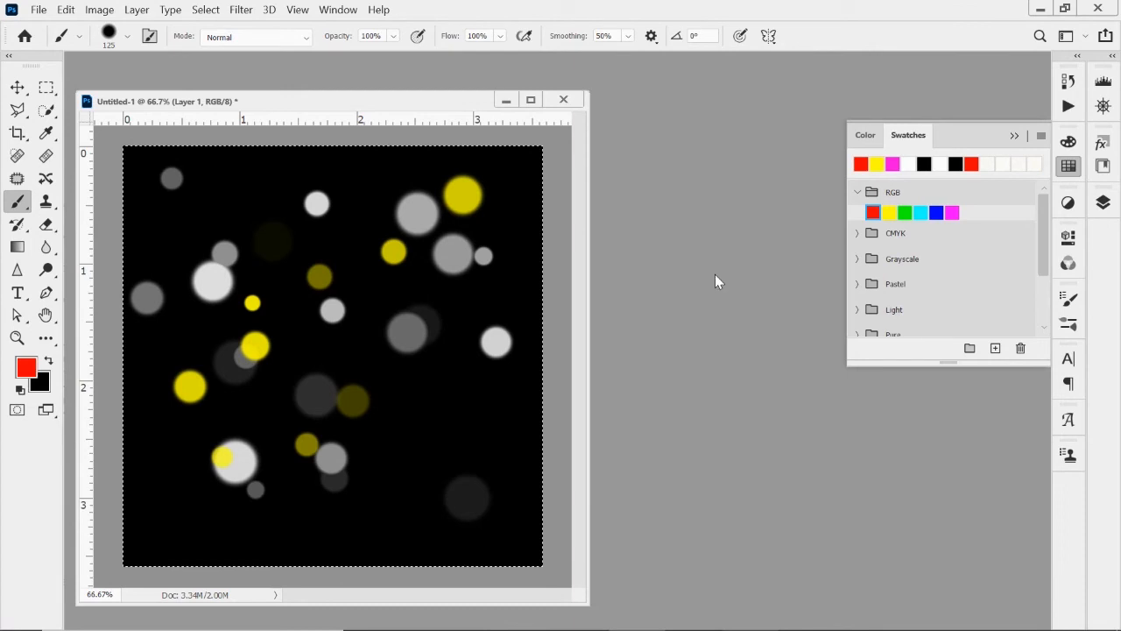
pyautogui.moveTo(490, 290)
pyautogui.mouseDown()
pyautogui.moveTo(368, 438)
pyautogui.moveTo(350, 396)
pyautogui.moveTo(353, 356)
pyautogui.moveTo(470, 278)
pyautogui.moveTo(336, 493)
pyautogui.mouseUp()
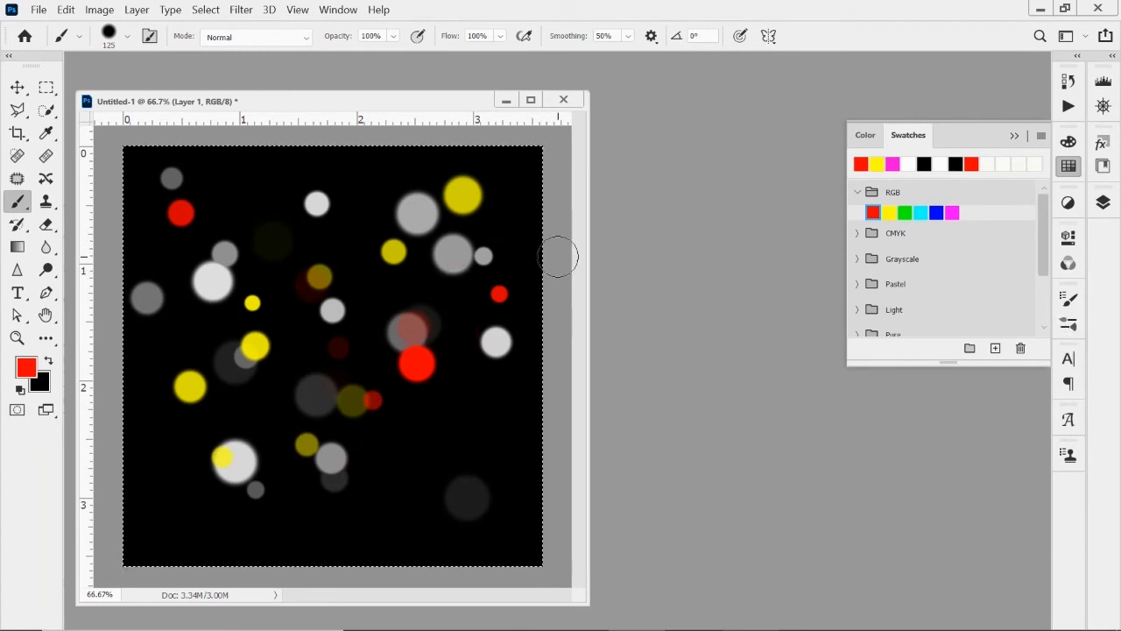
# Undo the yellow and red strokes and clear the remaining white dots from the layer.
pyautogui.hotkey('ctrl', 'z')
pyautogui.hotkey('ctrl', 'z')
pyautogui.hotkey('ctrl', 'z')
pyautogui.hotkey('ctrl', 'z')
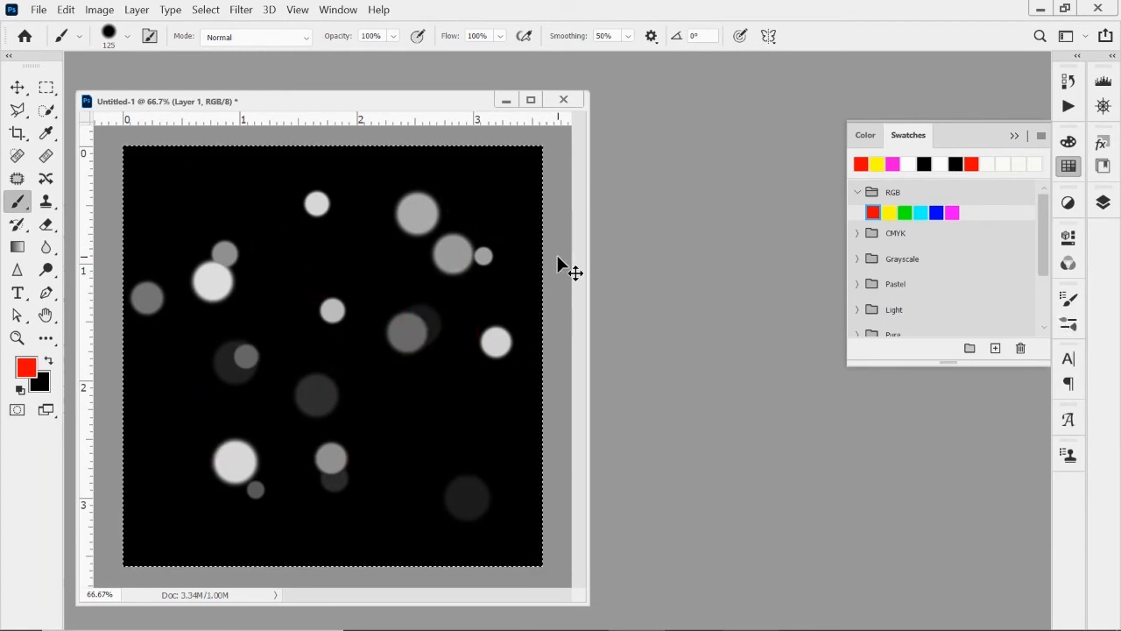
pyautogui.press('Delete')
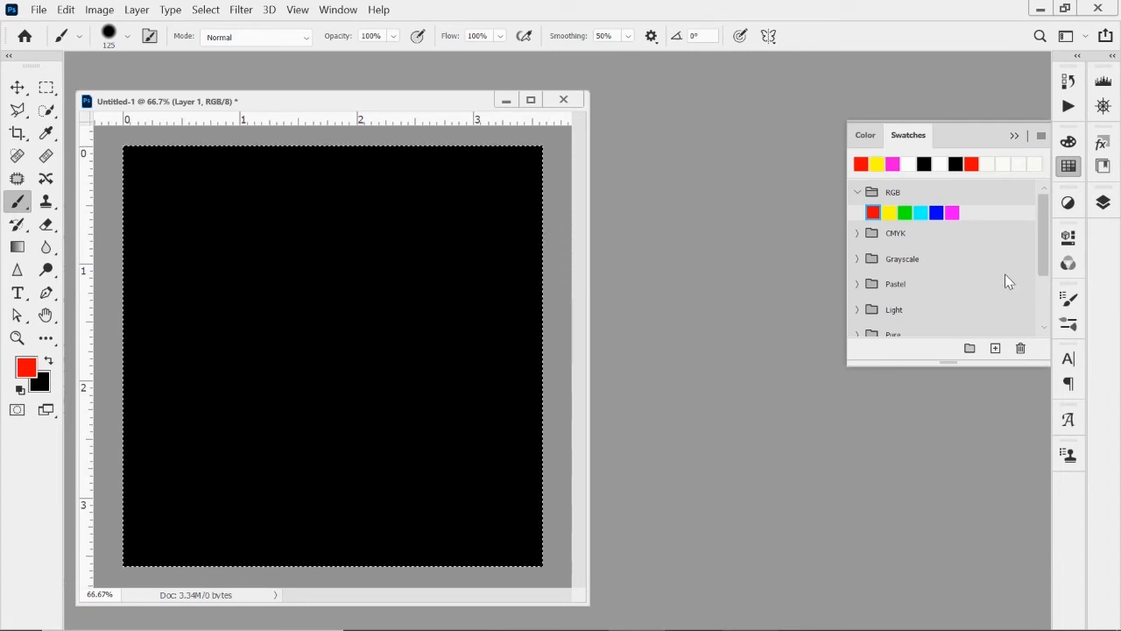
# Enable Color Dynamics for the brush with the hue jitter at 100%.
pyautogui.click(1072, 328)
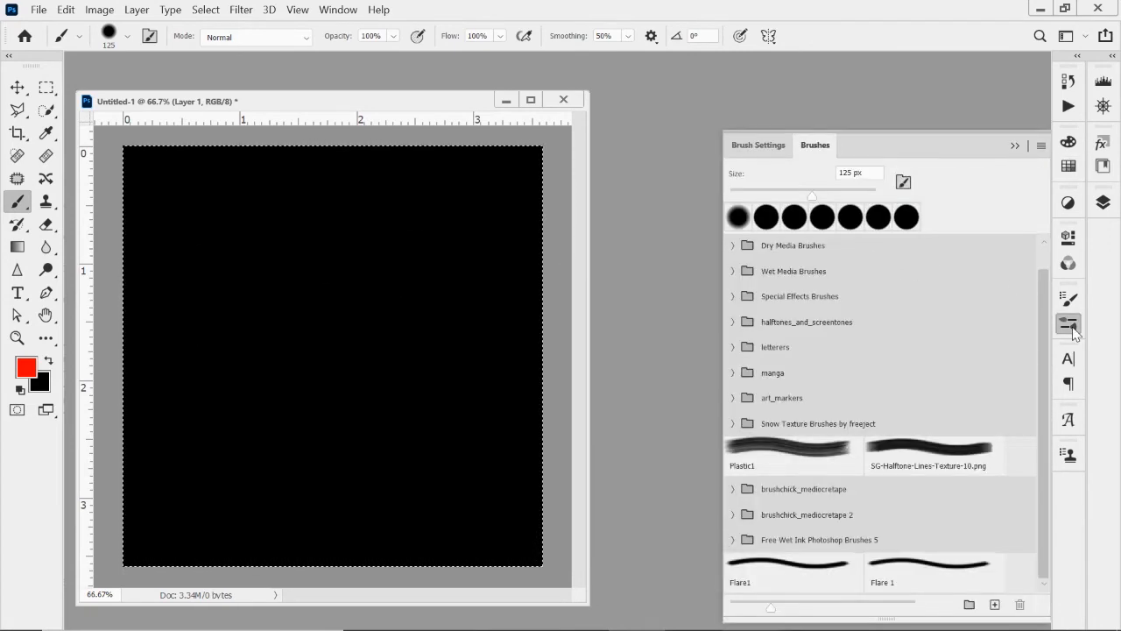
pyautogui.click(761, 146)
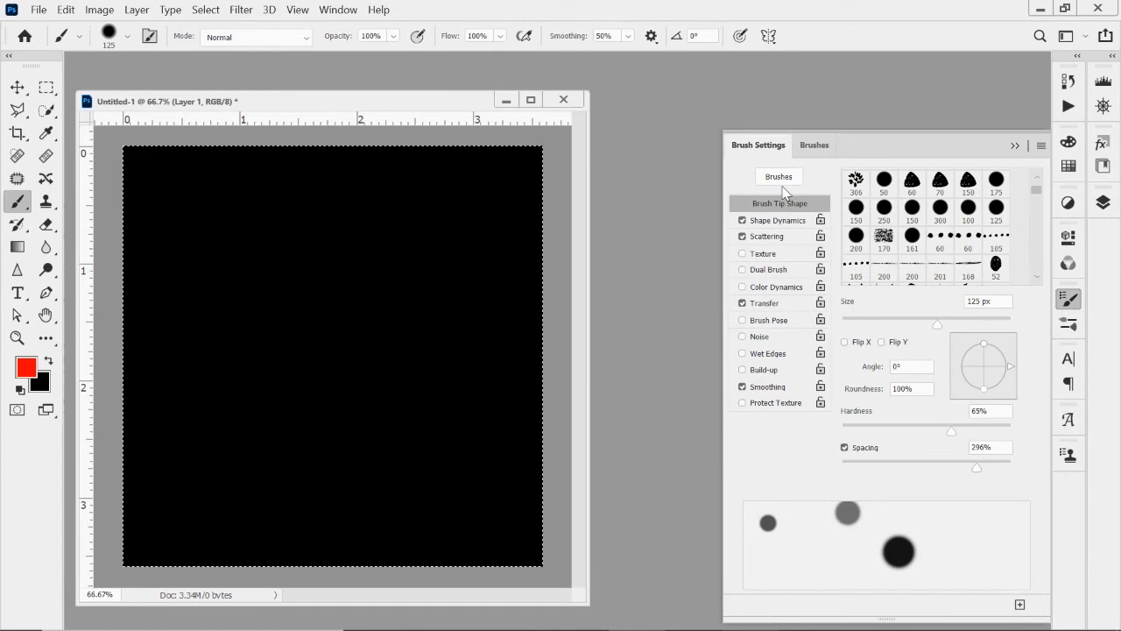
pyautogui.click(782, 288)
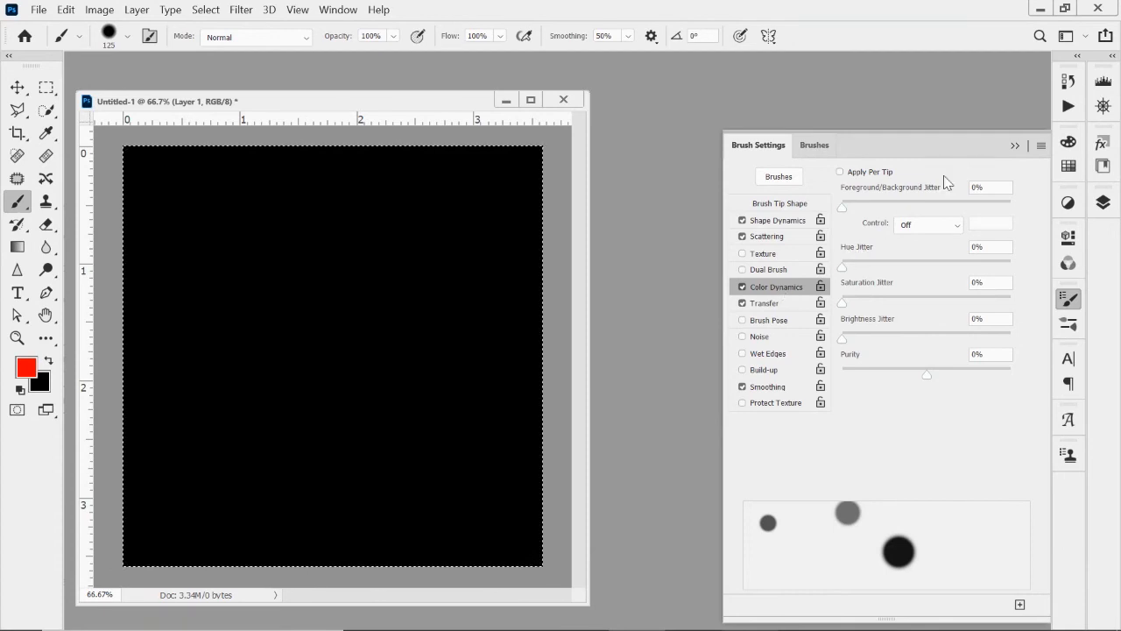
pyautogui.moveTo(843, 269); pyautogui.dragTo(920, 255)
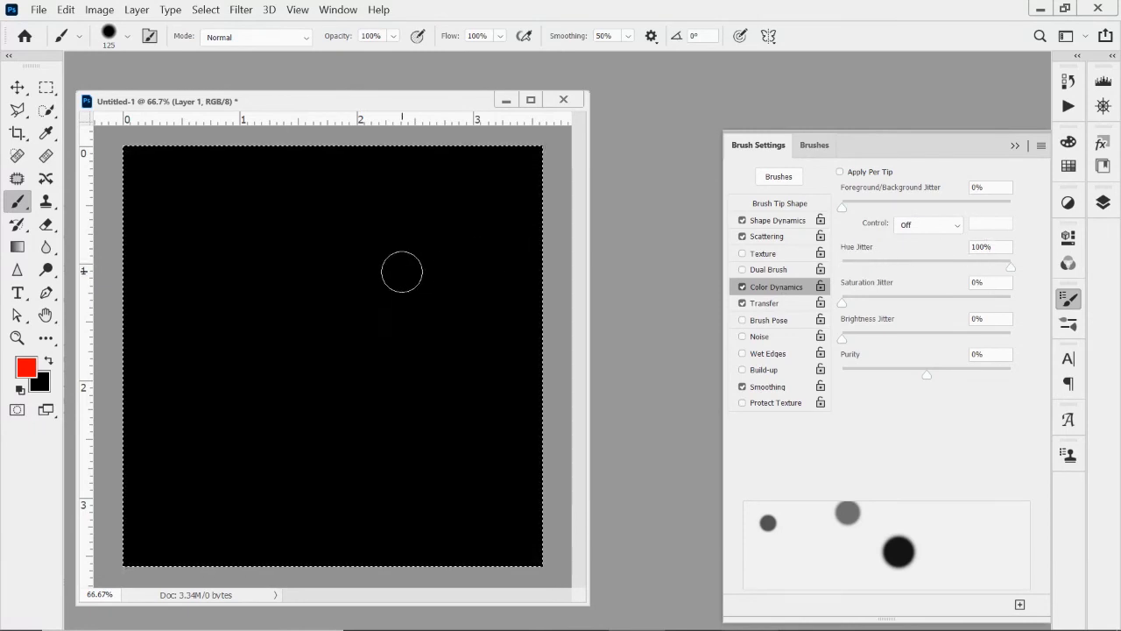
# Fill the black canvas with scattered multicolored soft dots on Layer 1, using many separate brush strokes.
pyautogui.click(459, 223)
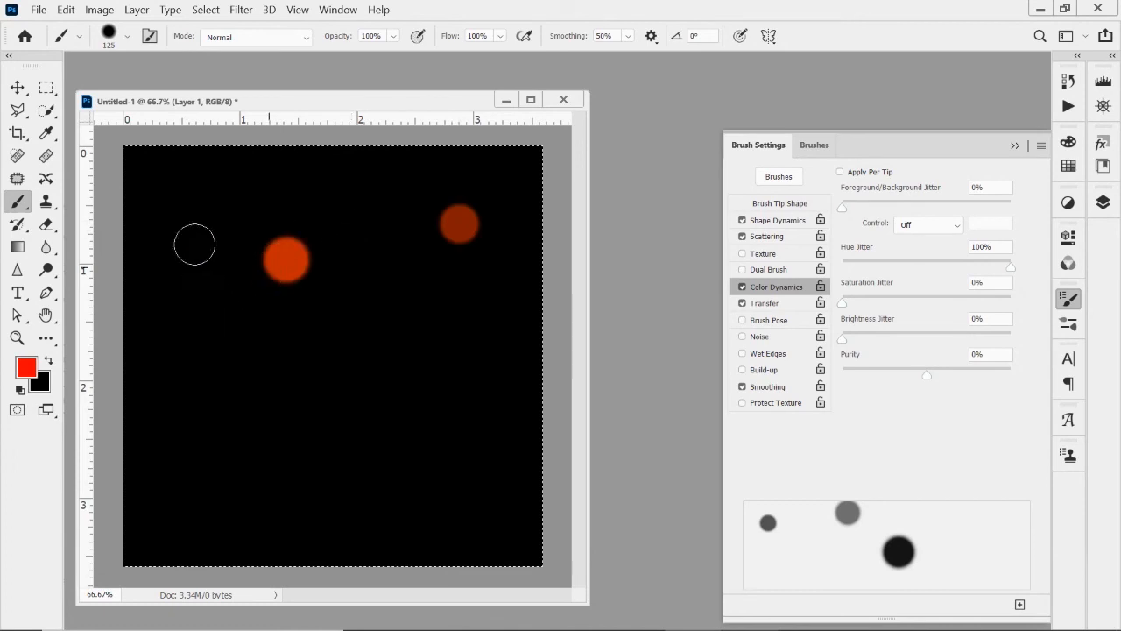
pyautogui.click(479, 290)
pyautogui.click(415, 377)
pyautogui.click(327, 386)
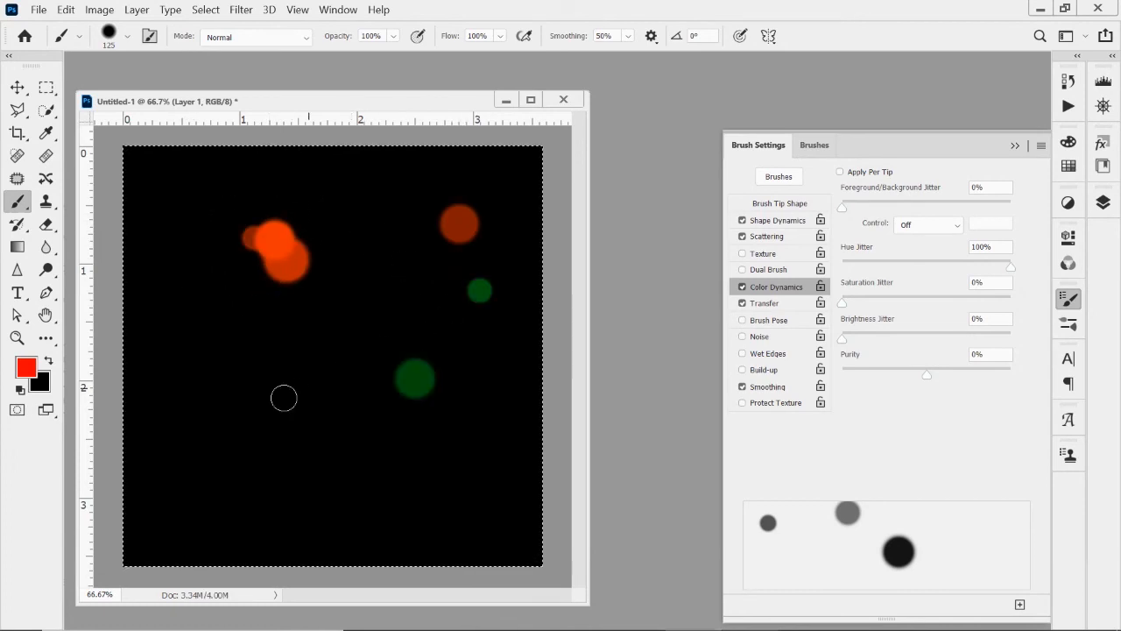
pyautogui.click(229, 387)
pyautogui.click(257, 292)
pyautogui.click(316, 342)
pyautogui.click(335, 246)
pyautogui.click(406, 224)
pyautogui.click(180, 307)
pyautogui.moveTo(201, 219)
pyautogui.mouseDown()
pyautogui.moveTo(393, 415)
pyautogui.moveTo(421, 407)
pyautogui.mouseUp()
pyautogui.moveTo(473, 317)
pyautogui.mouseDown()
pyautogui.moveTo(414, 311)
pyautogui.moveTo(234, 458)
pyautogui.moveTo(179, 404)
pyautogui.moveTo(420, 487)
pyautogui.mouseUp()
pyautogui.click(474, 410)
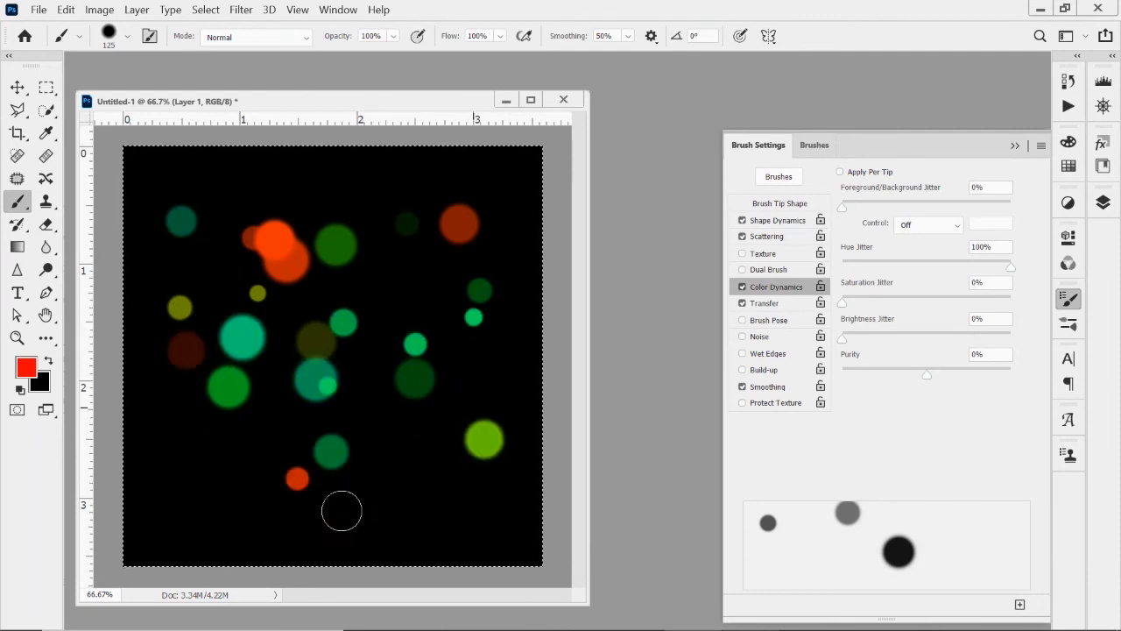
pyautogui.moveTo(334, 411)
pyautogui.mouseDown()
pyautogui.moveTo(201, 428)
pyautogui.moveTo(430, 453)
pyautogui.mouseUp()
pyautogui.click(438, 491)
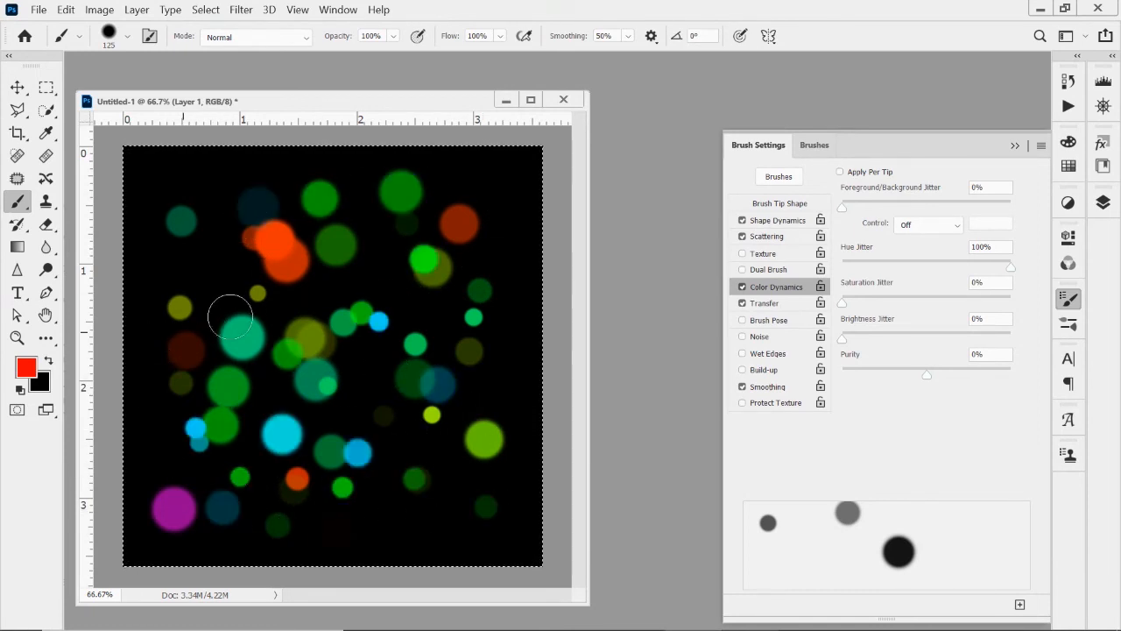
pyautogui.moveTo(230, 316)
pyautogui.mouseDown()
pyautogui.moveTo(461, 311)
pyautogui.moveTo(531, 261)
pyautogui.mouseUp()
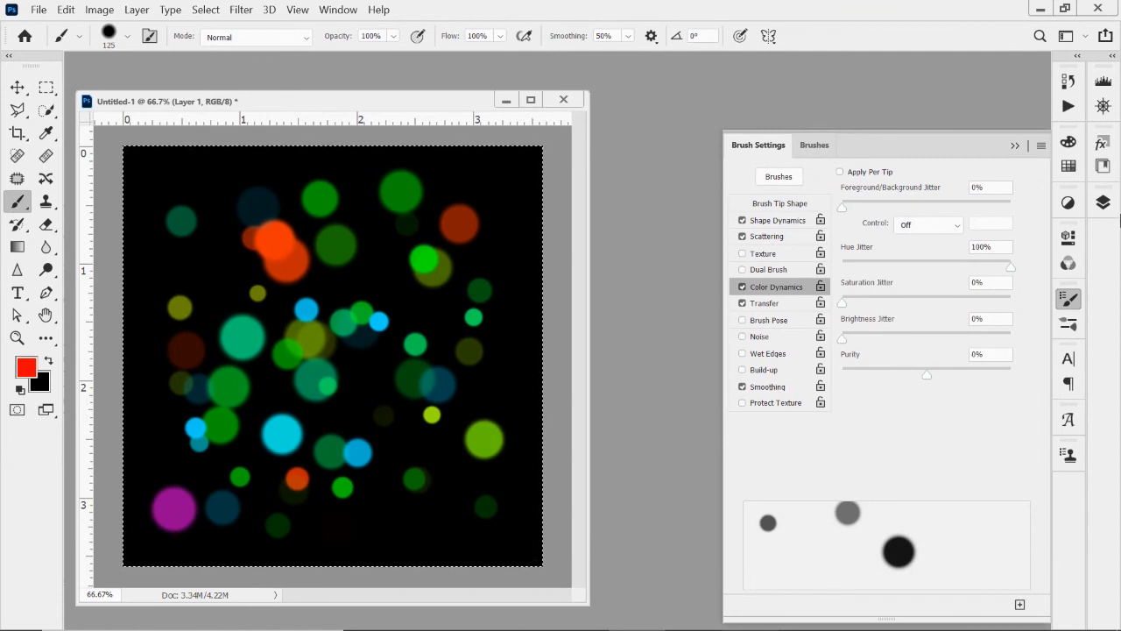
# Apply a Gaussian Blur with a radius of 8.4 pixels to Layer 1.
pyautogui.click(1105, 203)
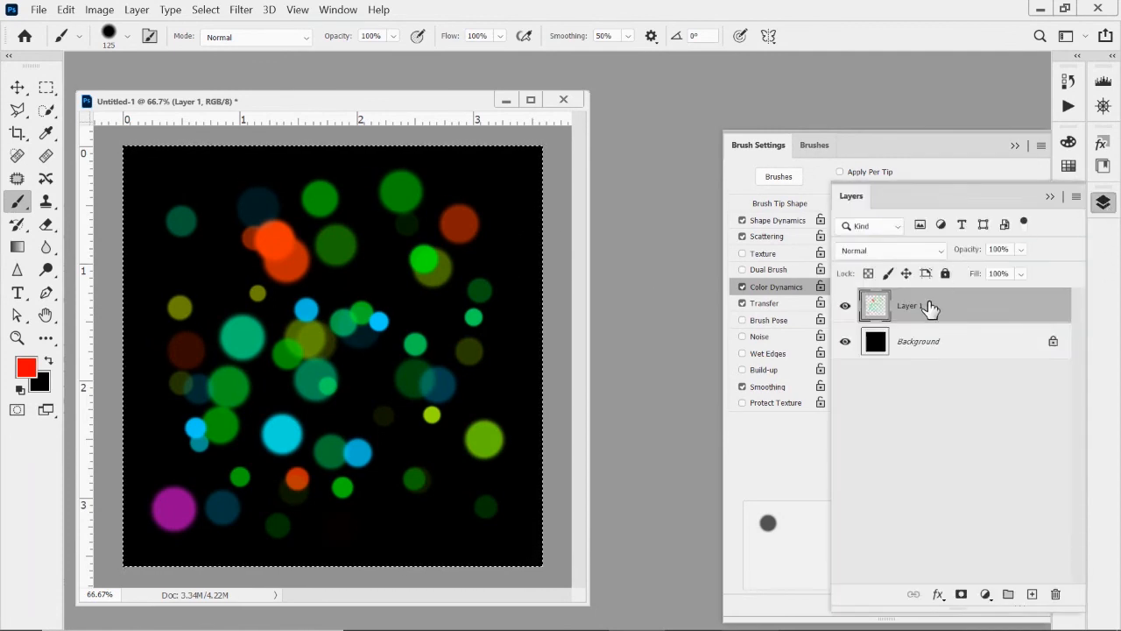
pyautogui.click(237, 11)
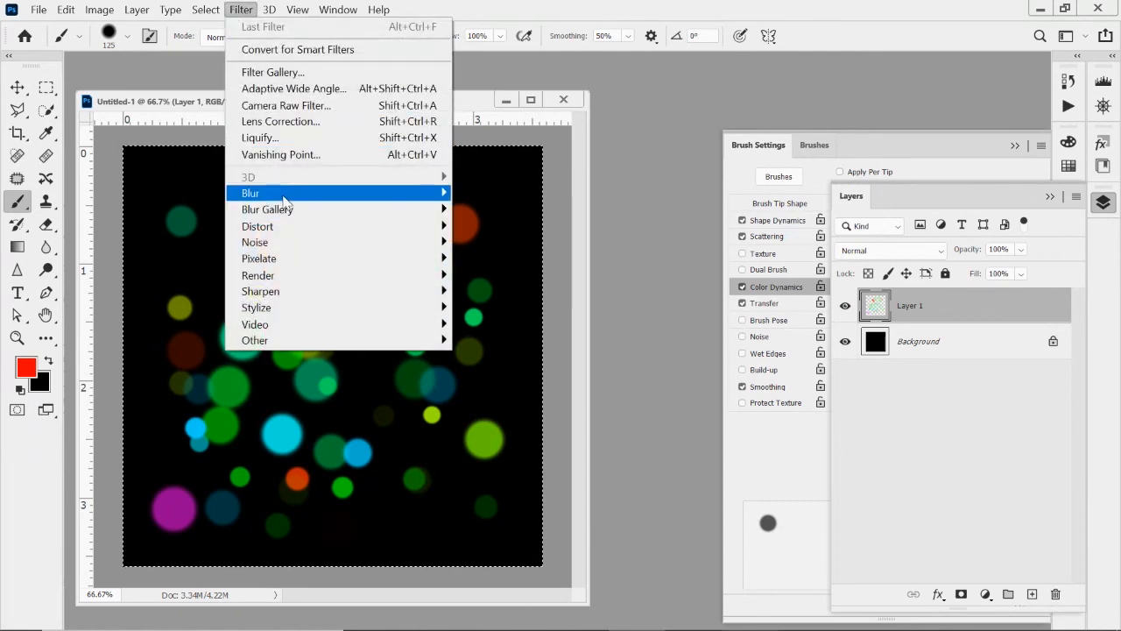
pyautogui.click(512, 260)
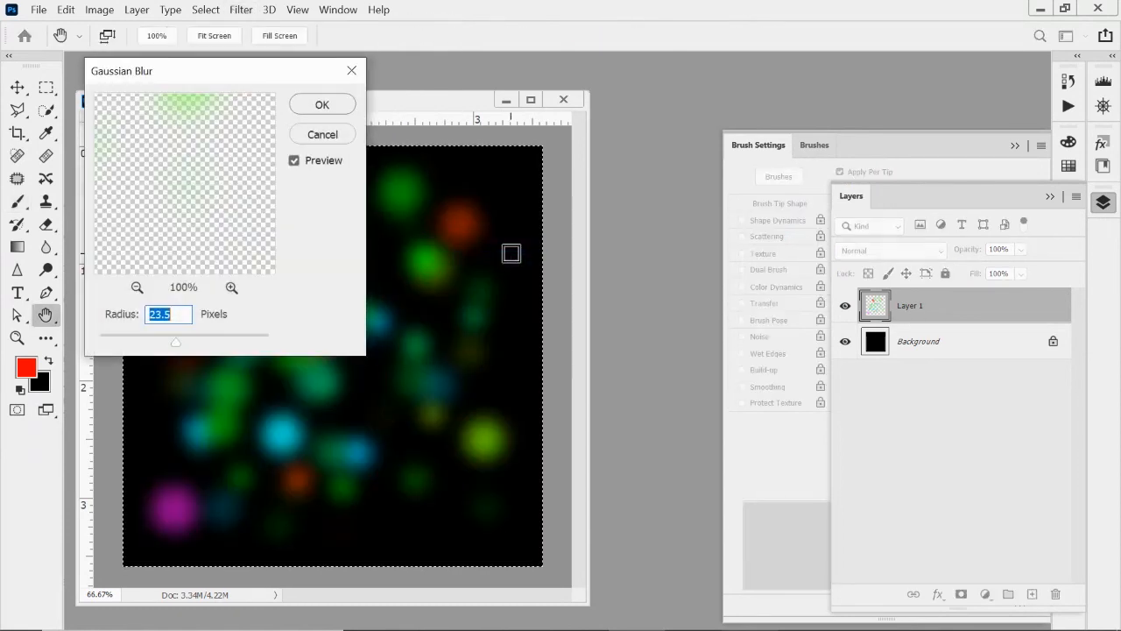
pyautogui.moveTo(143, 81); pyautogui.dragTo(679, 152)
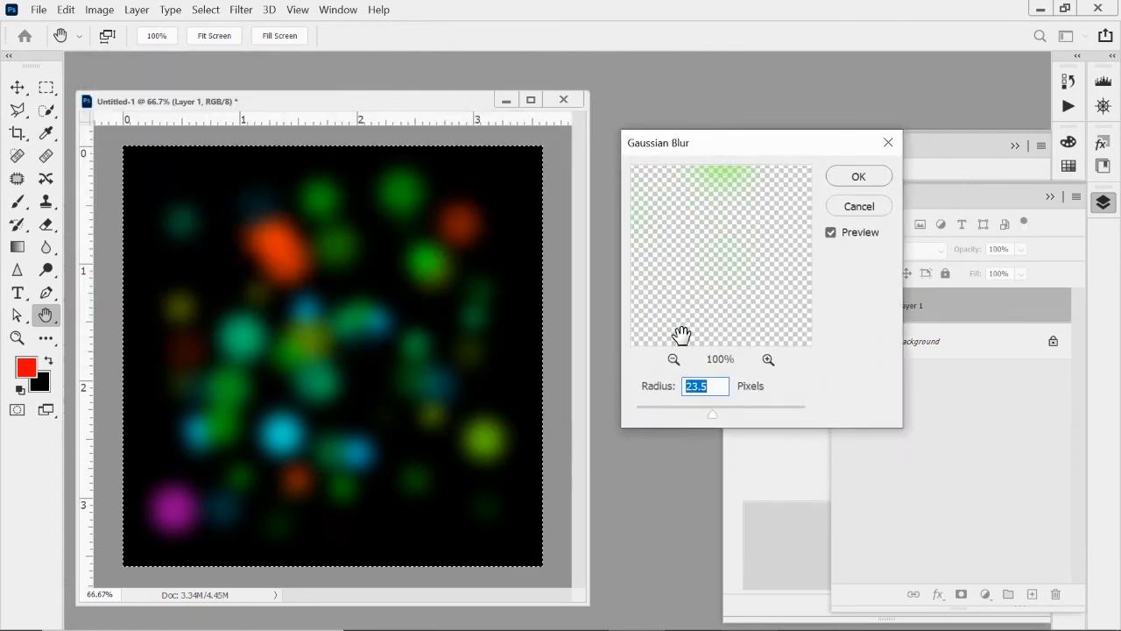
pyautogui.moveTo(710, 410); pyautogui.dragTo(679, 421)
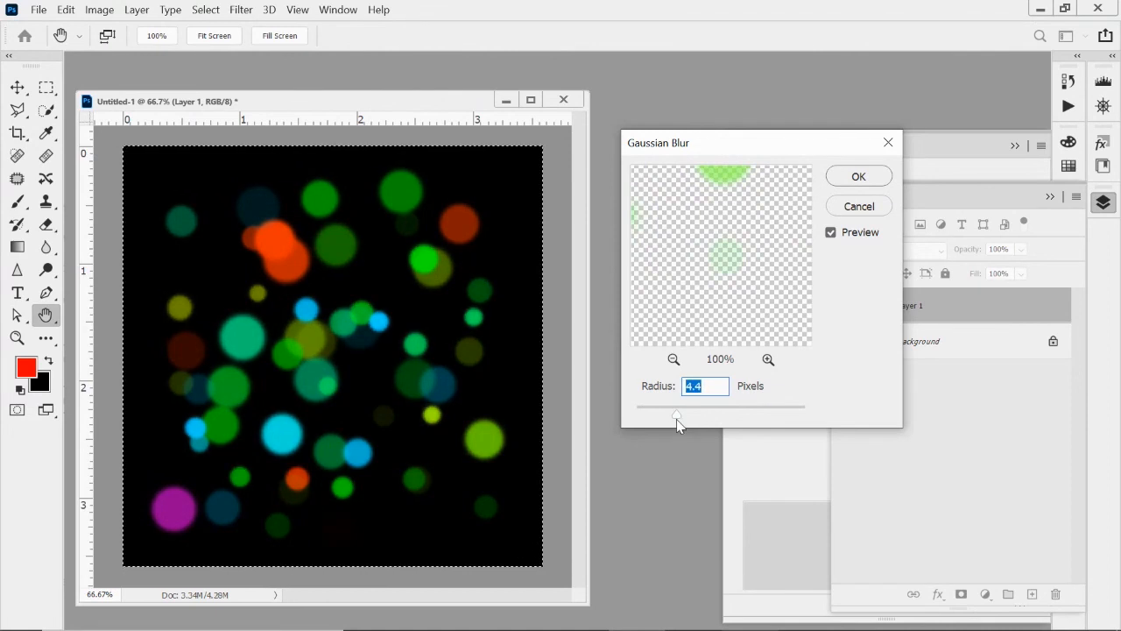
pyautogui.moveTo(679, 421); pyautogui.dragTo(684, 421)
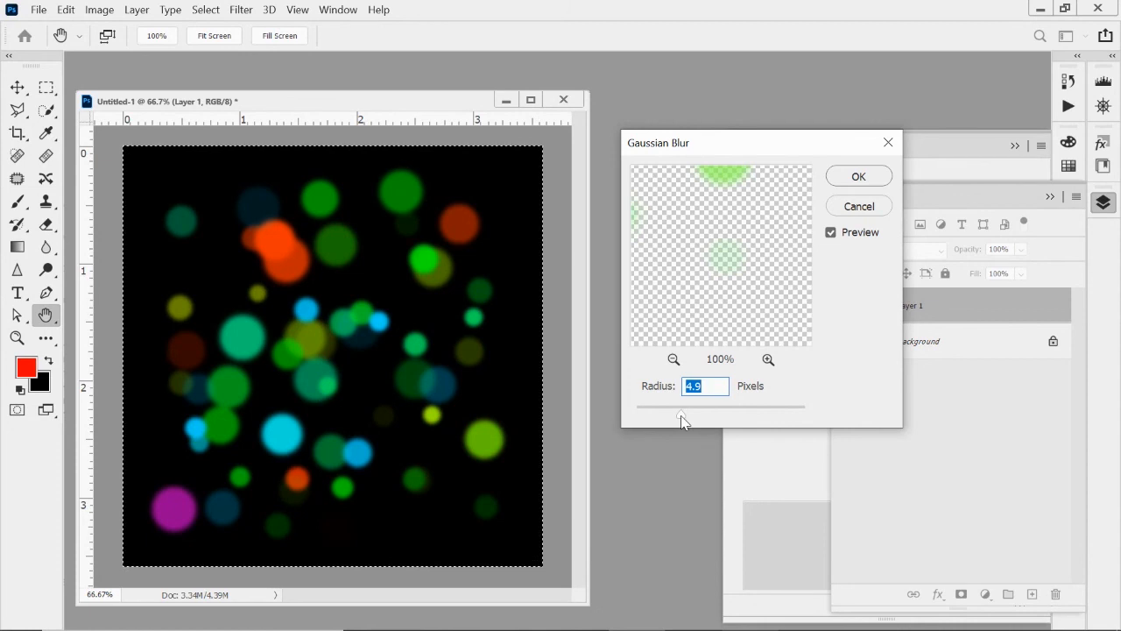
pyautogui.moveTo(682, 417); pyautogui.dragTo(696, 419)
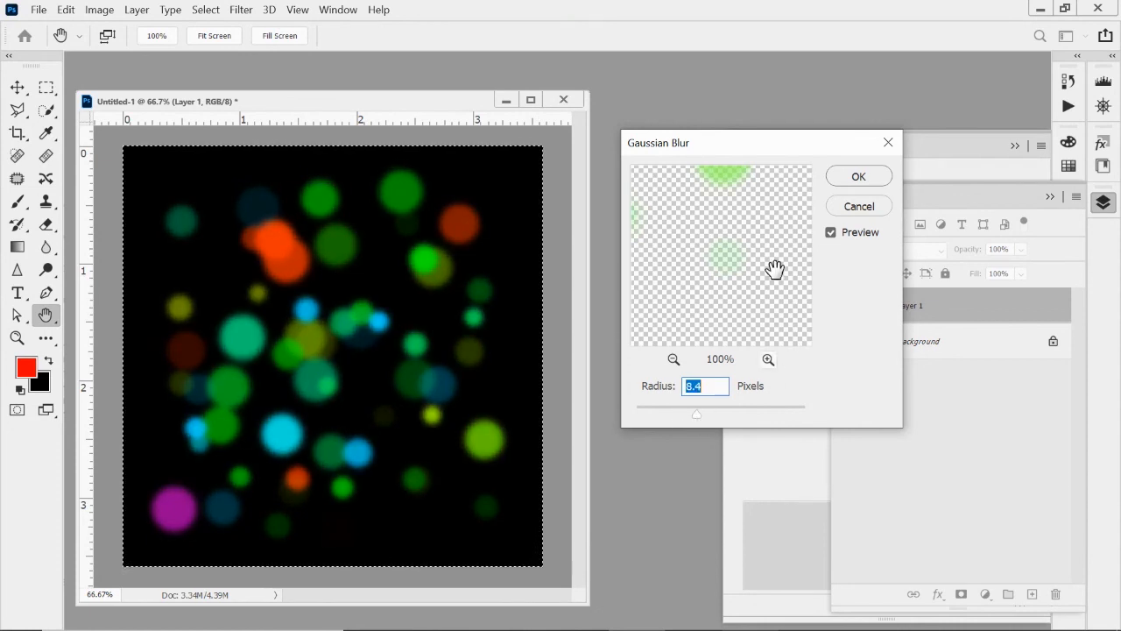
pyautogui.click(858, 176)
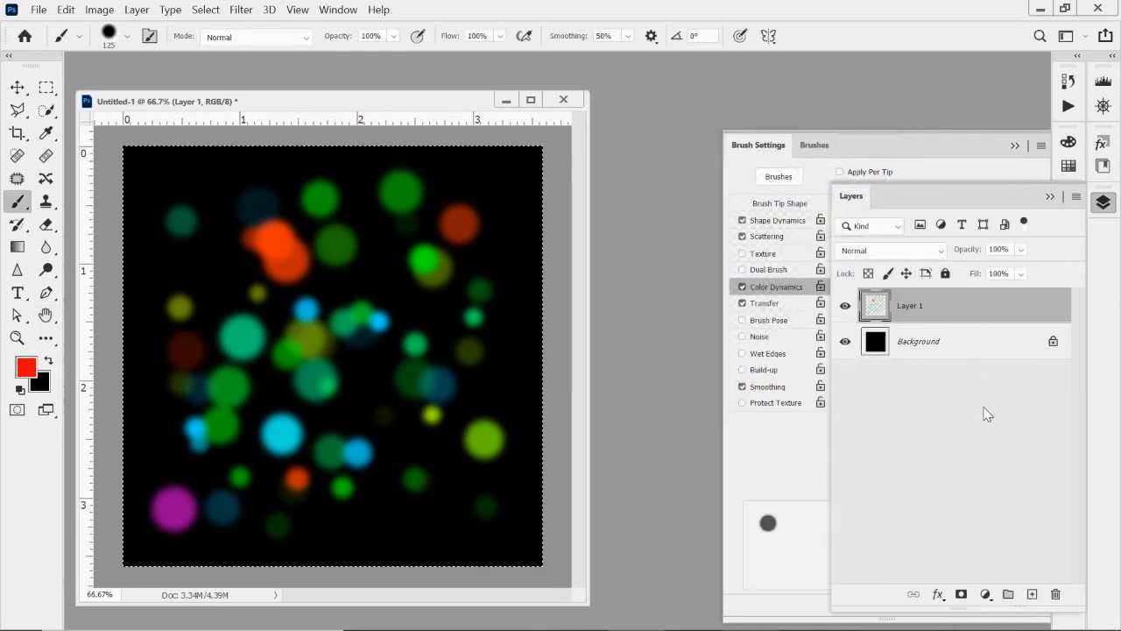
# Add a new layer above Layer 1 and paint sharper multicolored dots over the blurred ones.
pyautogui.click(1032, 594)
pyautogui.click(443, 263)
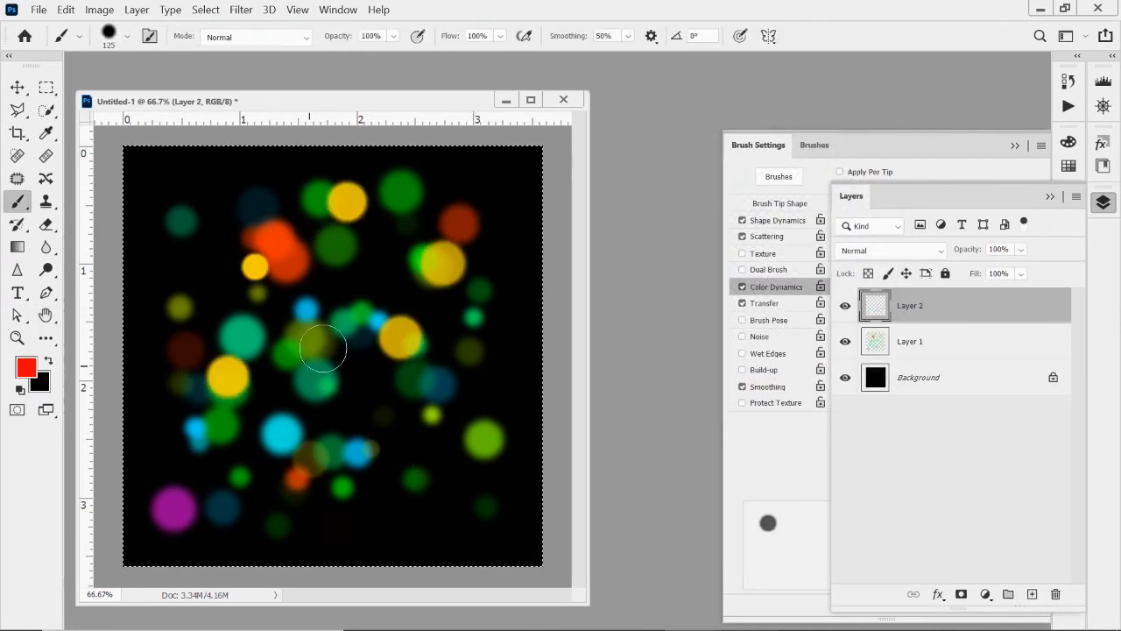
pyautogui.moveTo(337, 310)
pyautogui.mouseDown()
pyautogui.moveTo(301, 323)
pyautogui.moveTo(221, 315)
pyautogui.moveTo(222, 341)
pyautogui.mouseUp()
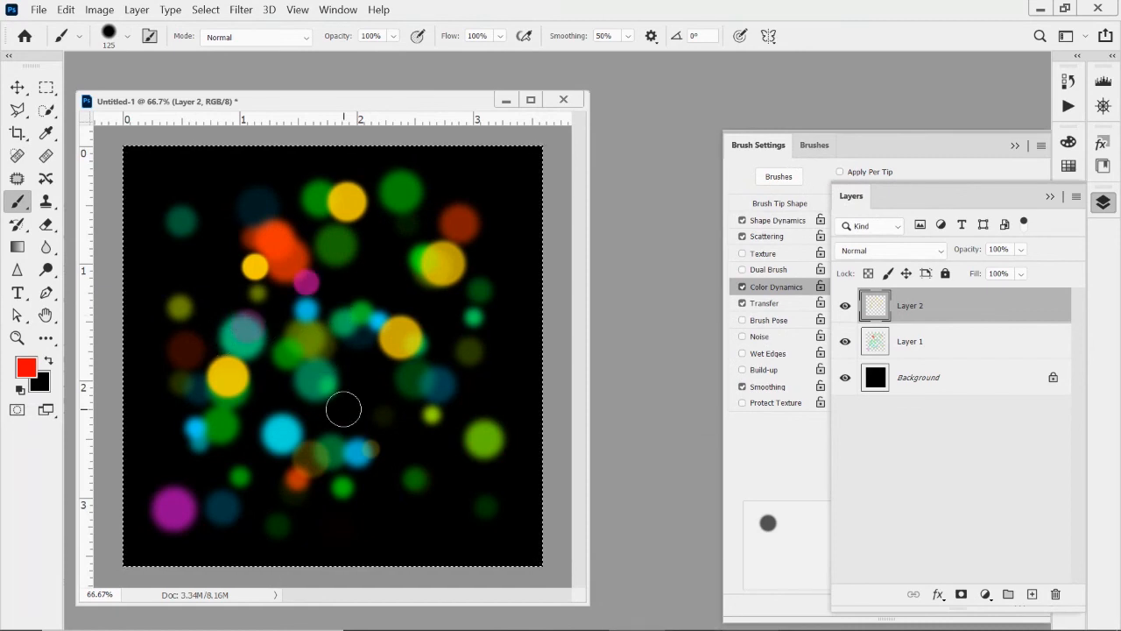